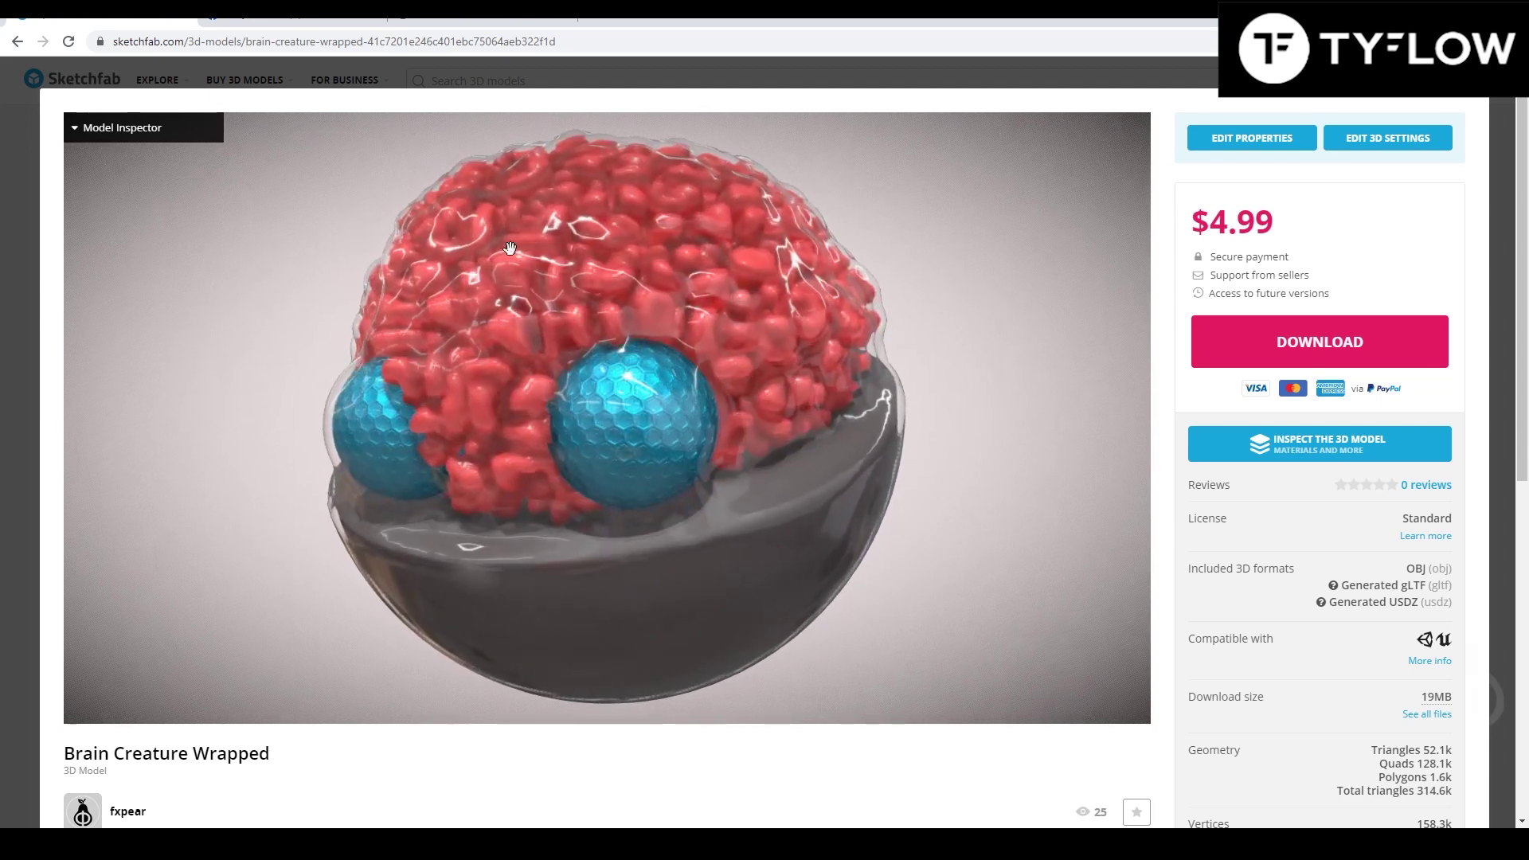
Look at the VDB node setup image in the tyFlow Group post and paint a stroke in the Gray-Scott reaction-diffusion demo.
left_click(311, 15)
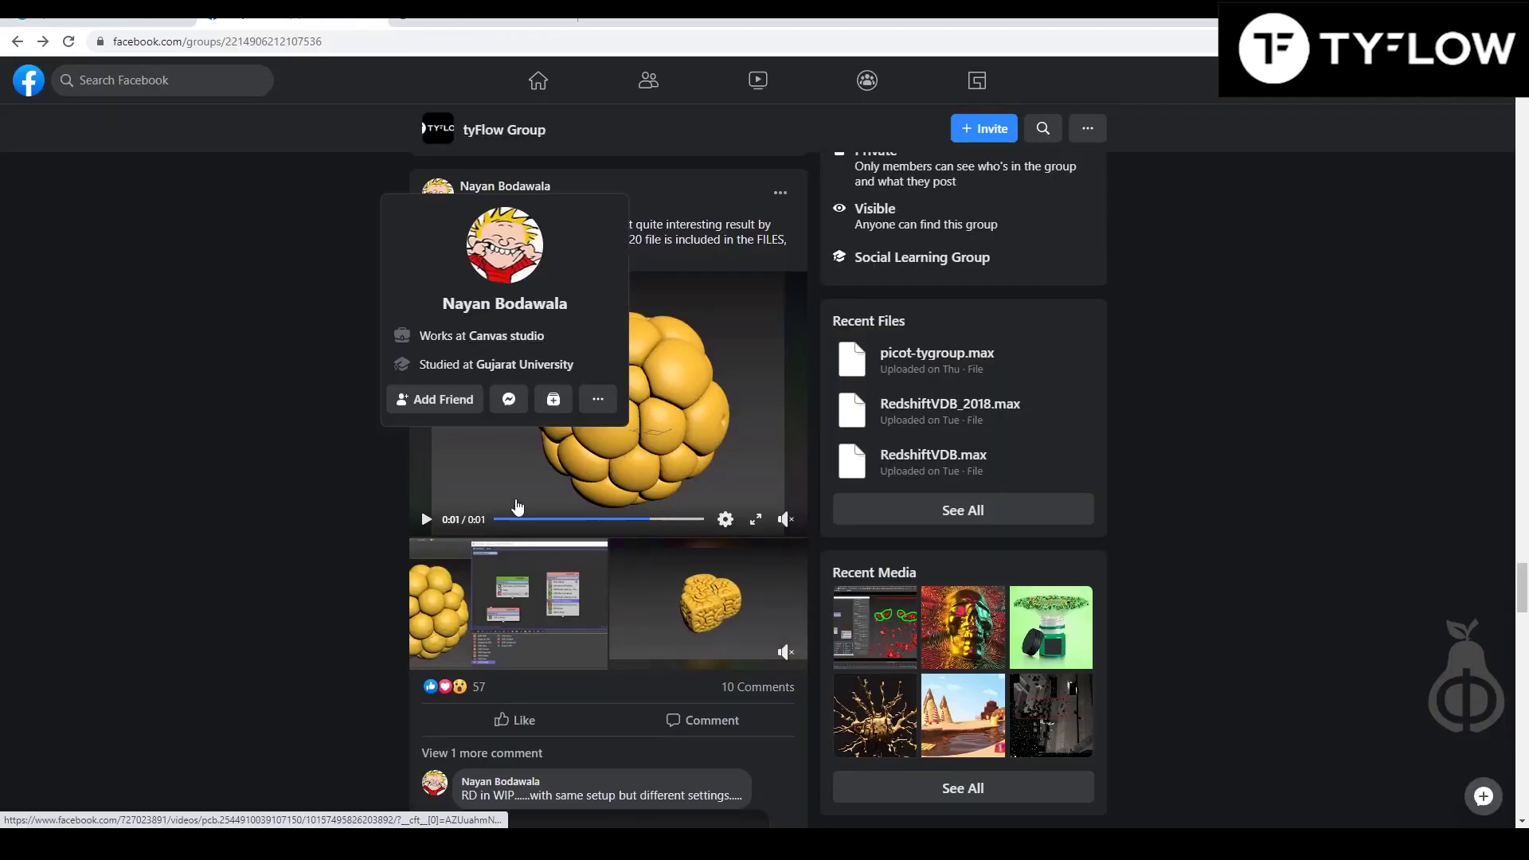
left_click(529, 625)
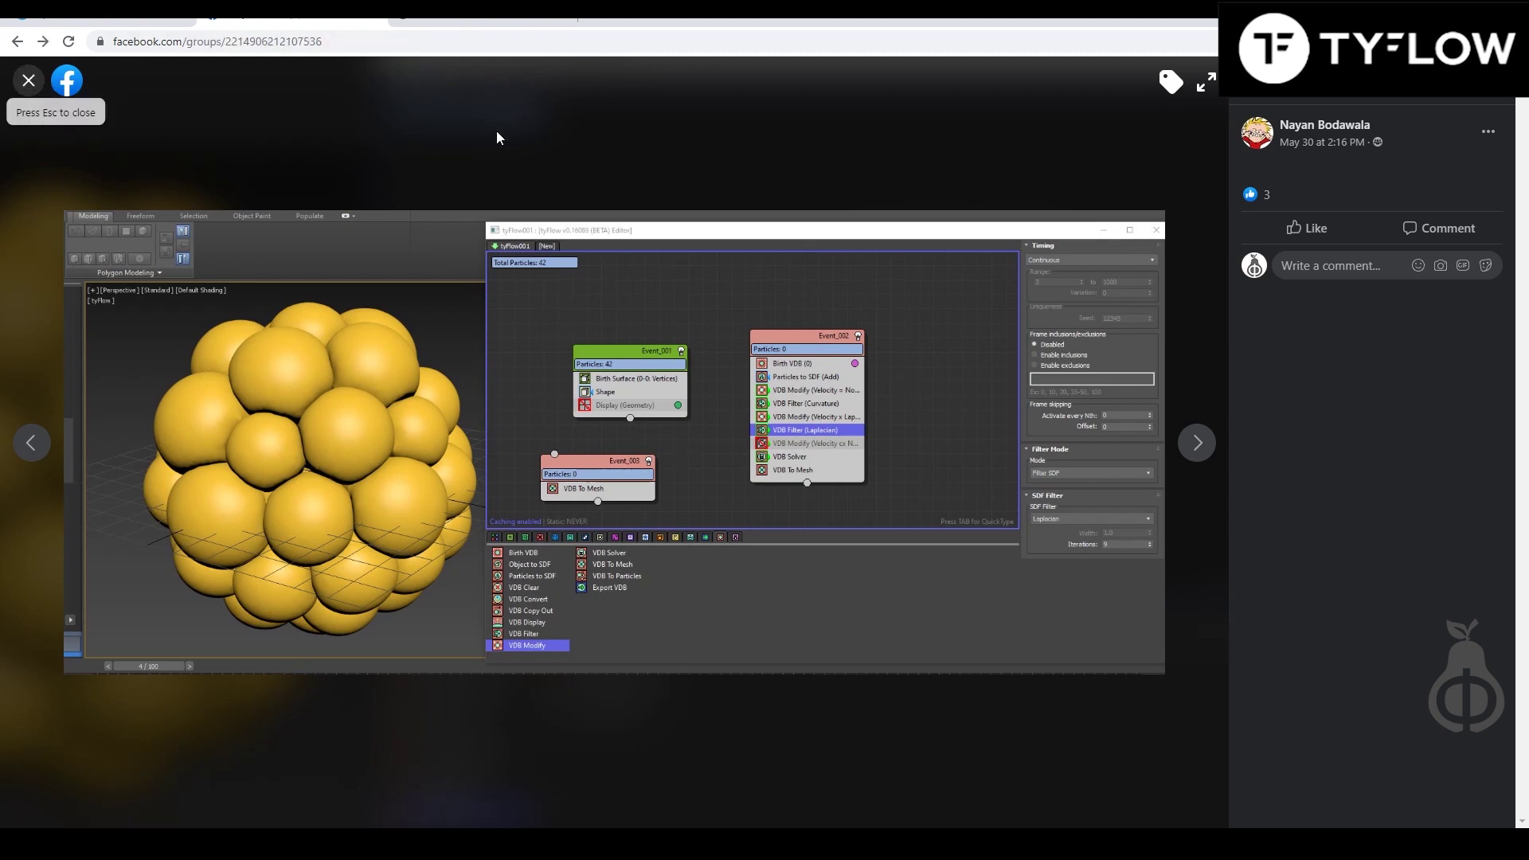
key("Escape")
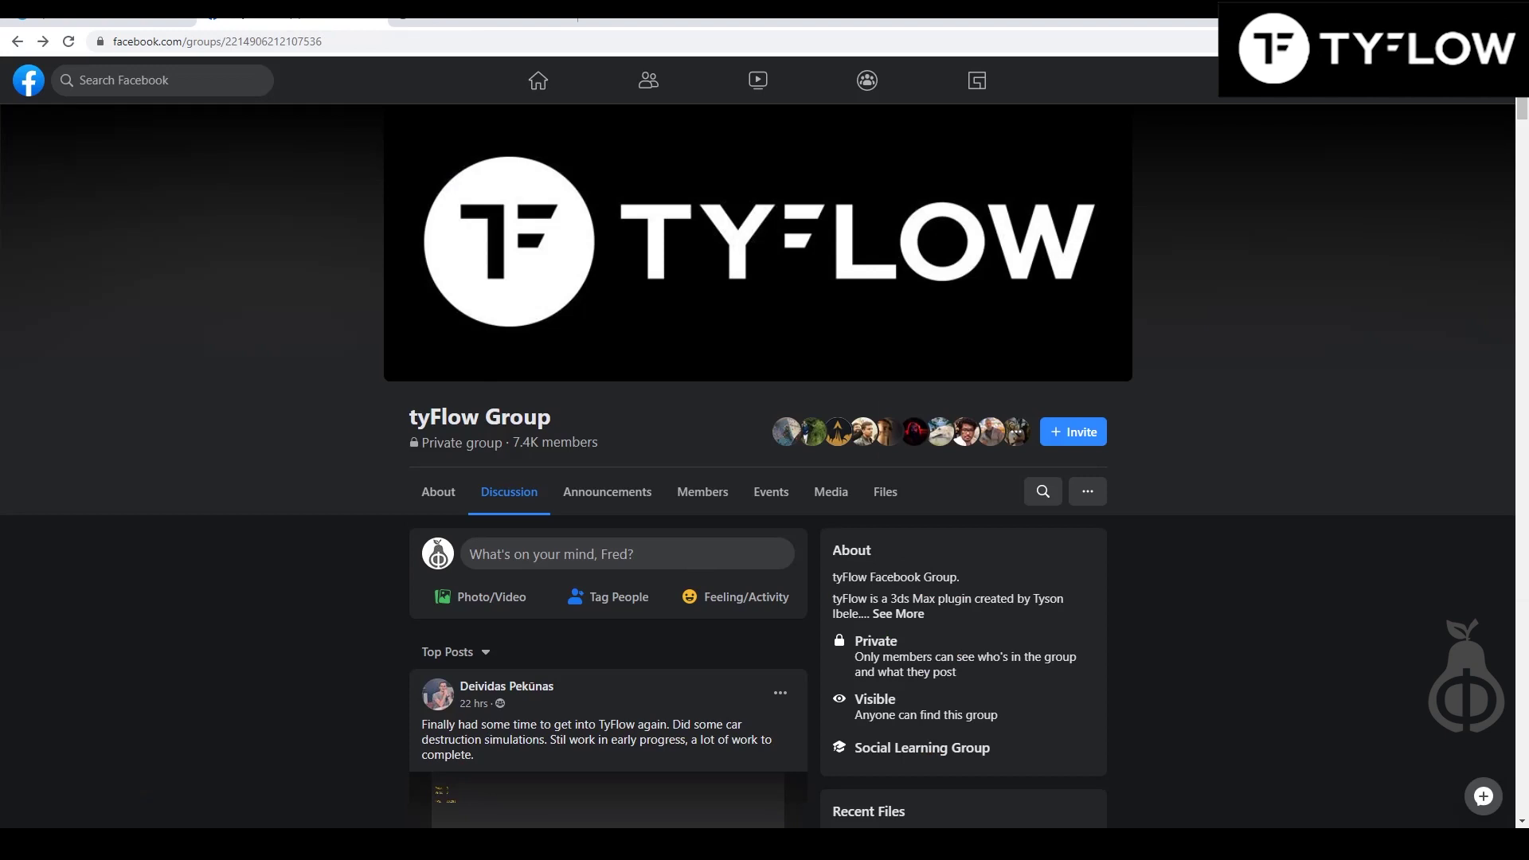
left_click(532, 19)
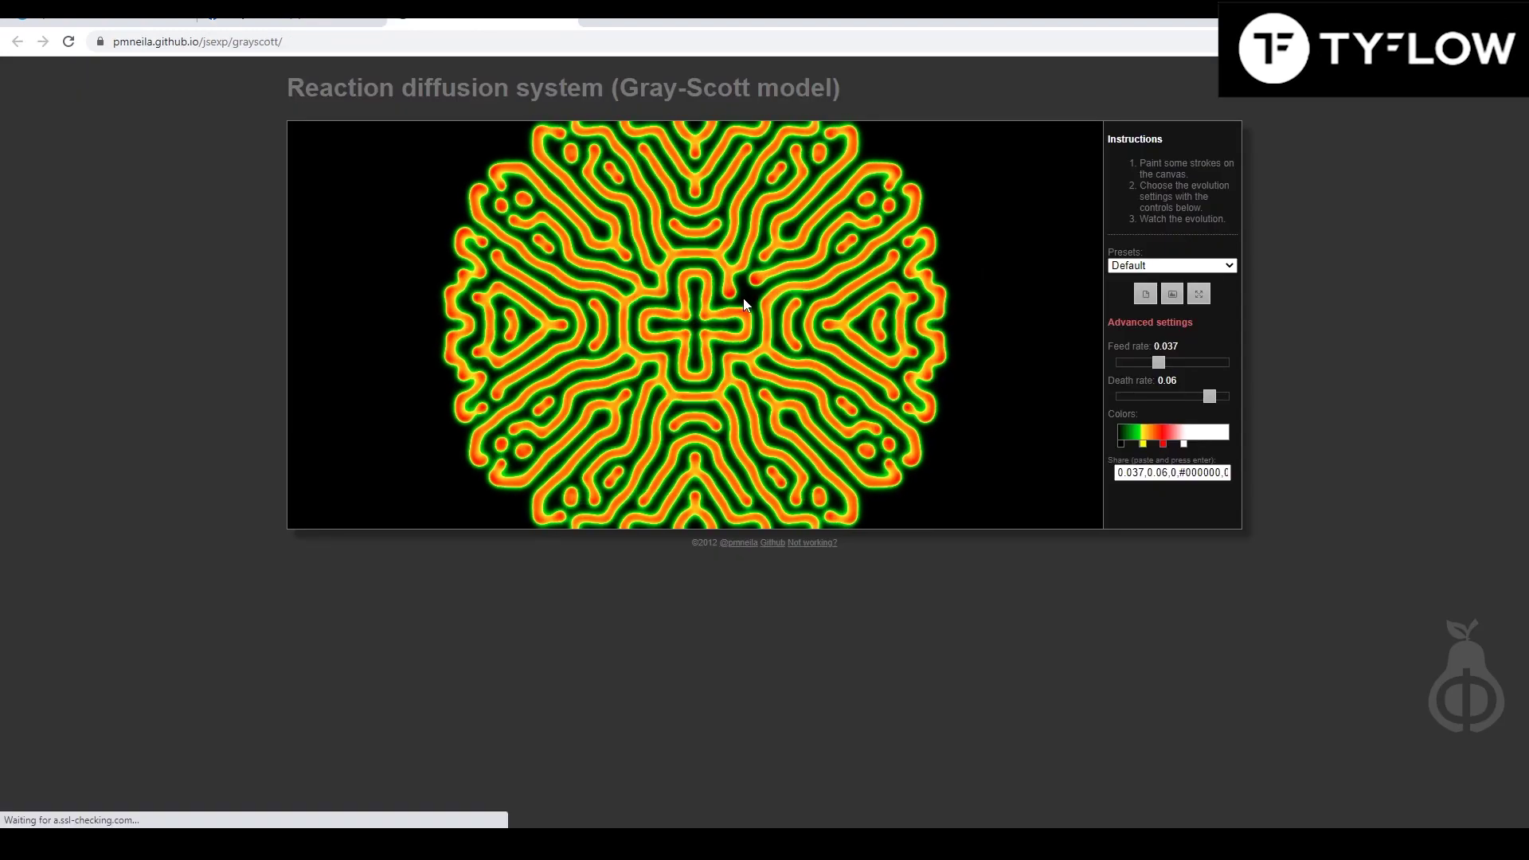
mouse_move(929, 283)
left_mouse_down()
mouse_move(996, 383)
mouse_move(752, 374)
left_mouse_up()
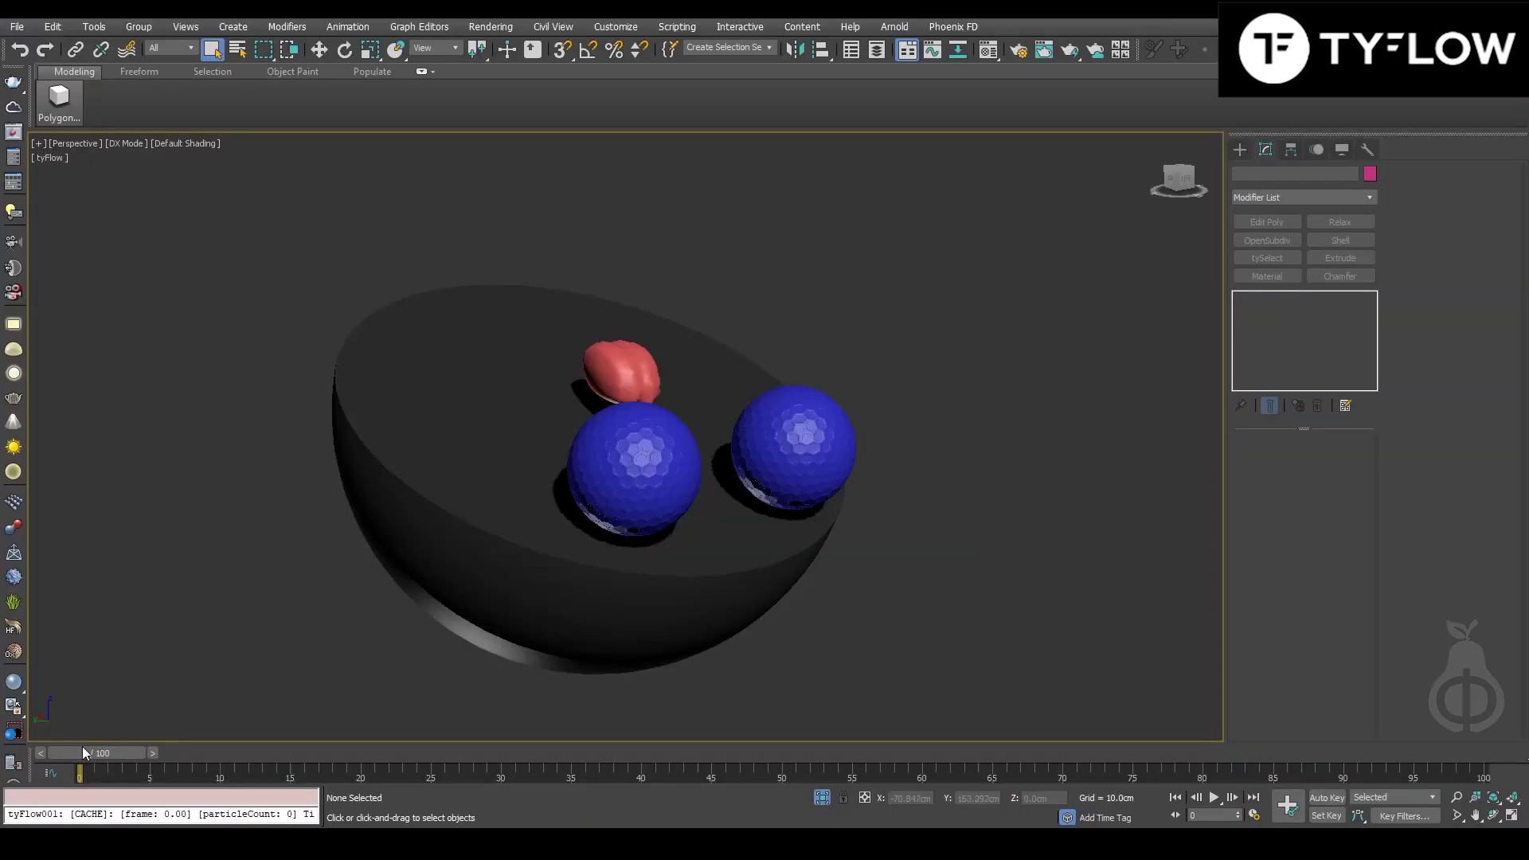
Switch to 3ds Max and examine the finished brain growth simulation around frames 68 to 73 from different angles.
left_click_drag(83, 747, 1015, 747)
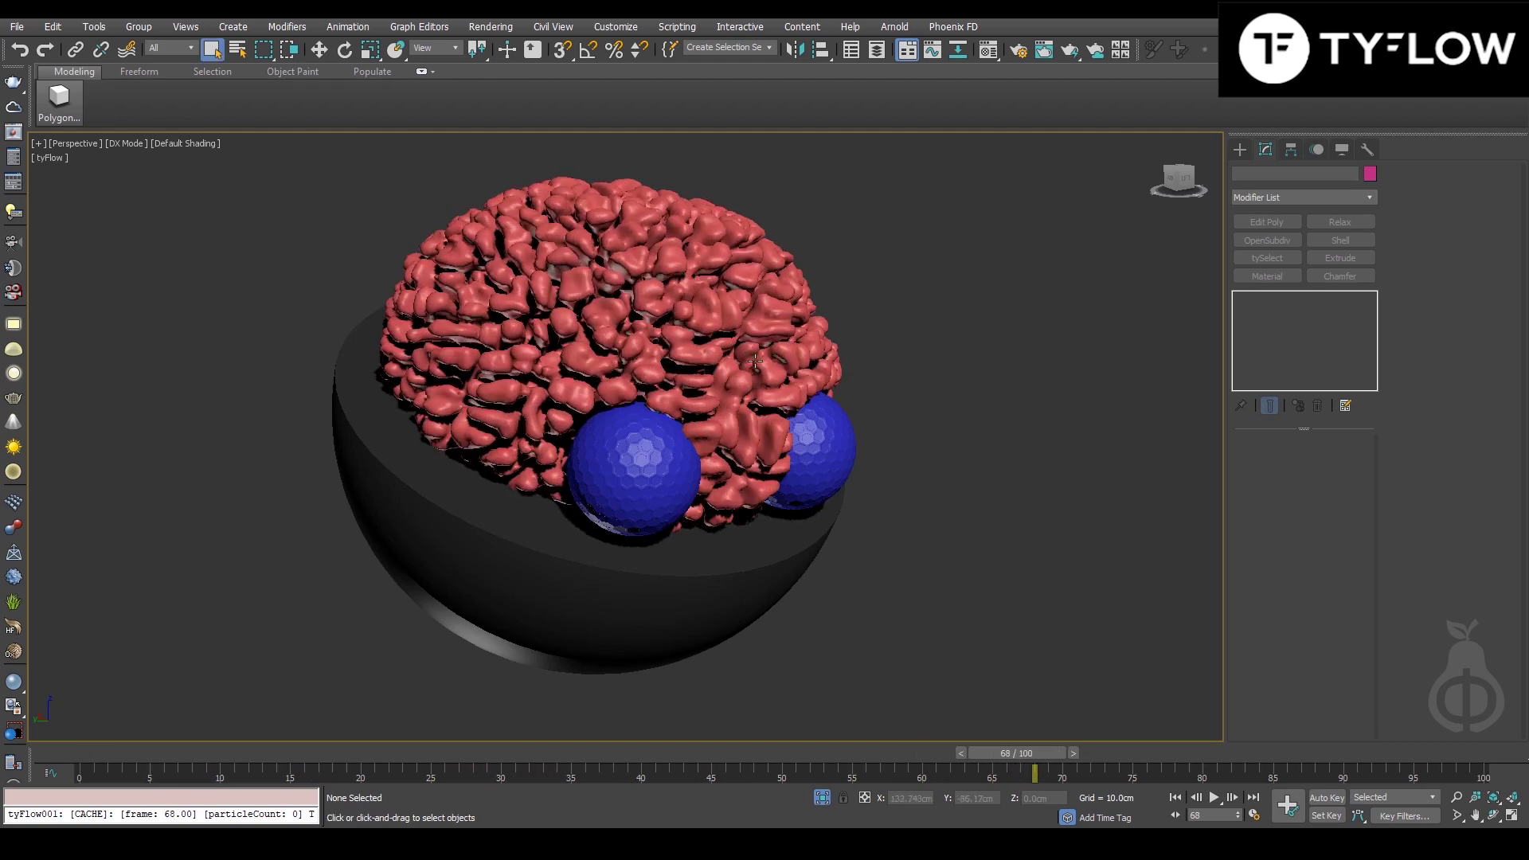
middle_click_drag(755, 362, 657, 385, "alt")
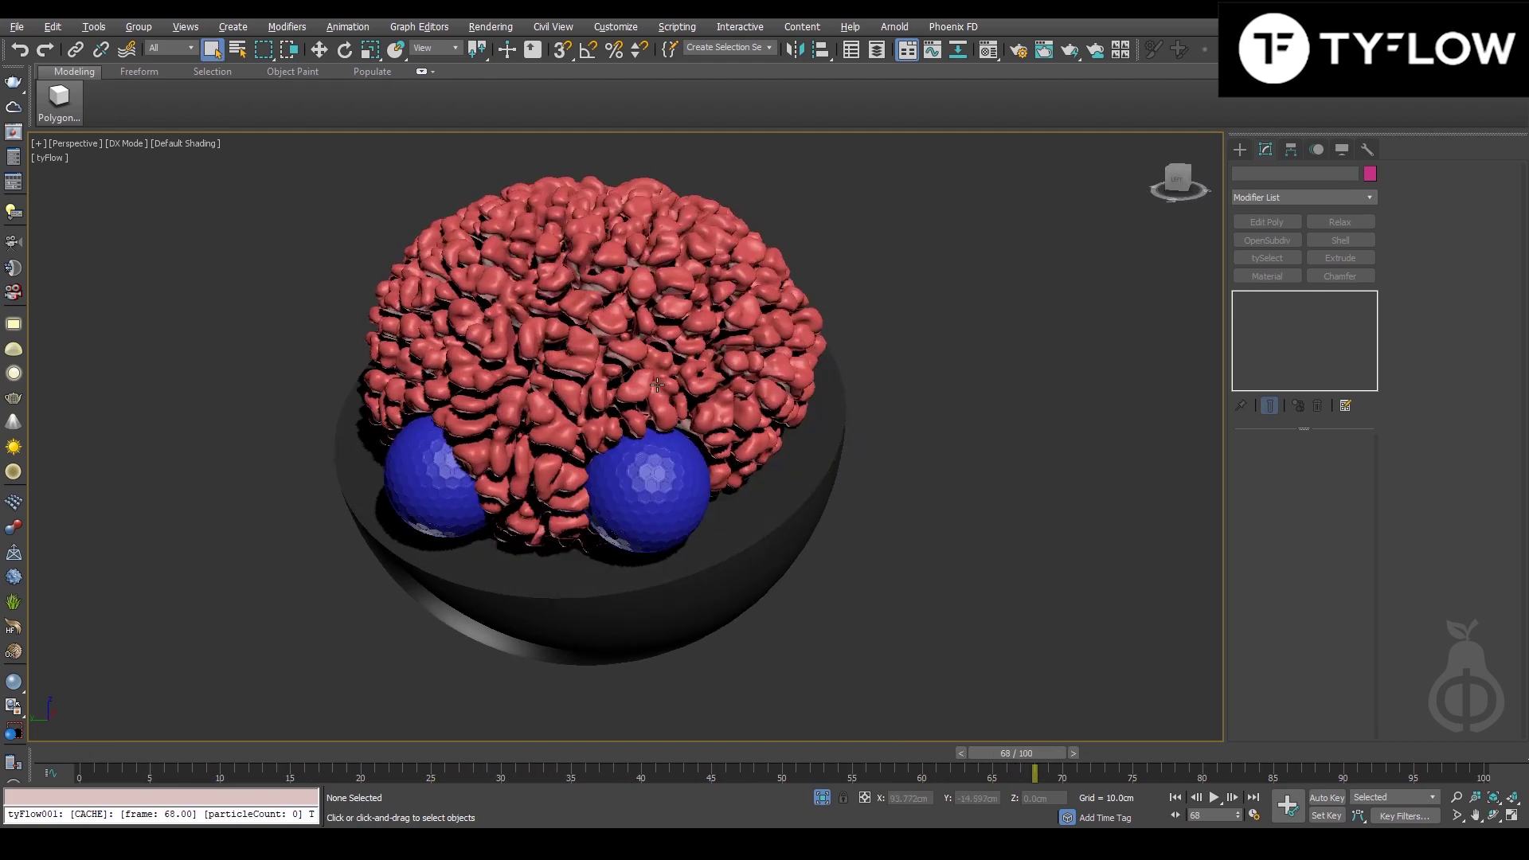
left_click(1111, 758)
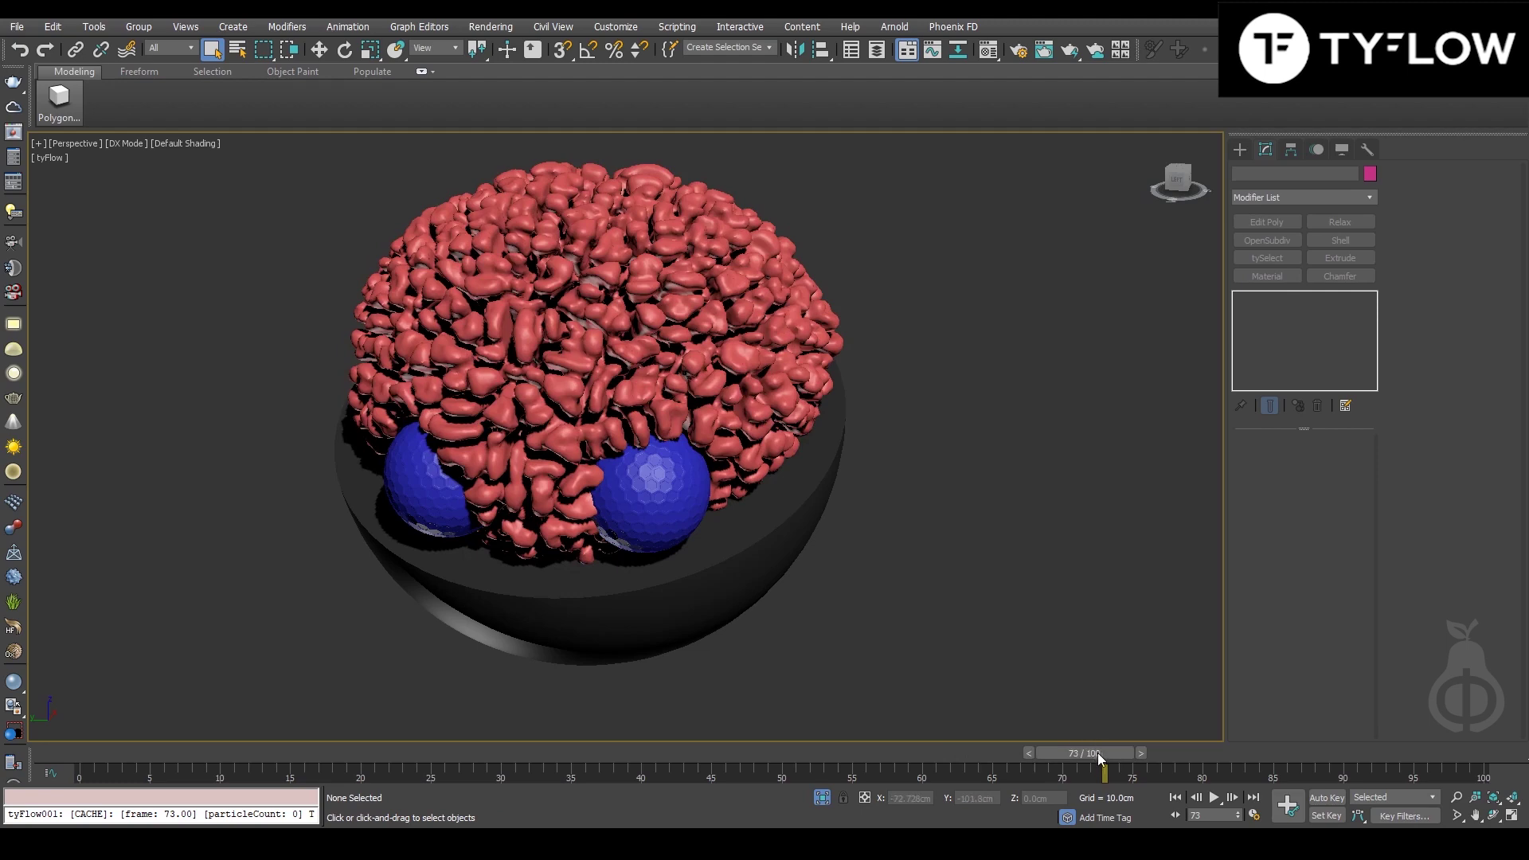
middle_click_drag(544, 549, 588, 629, "alt")
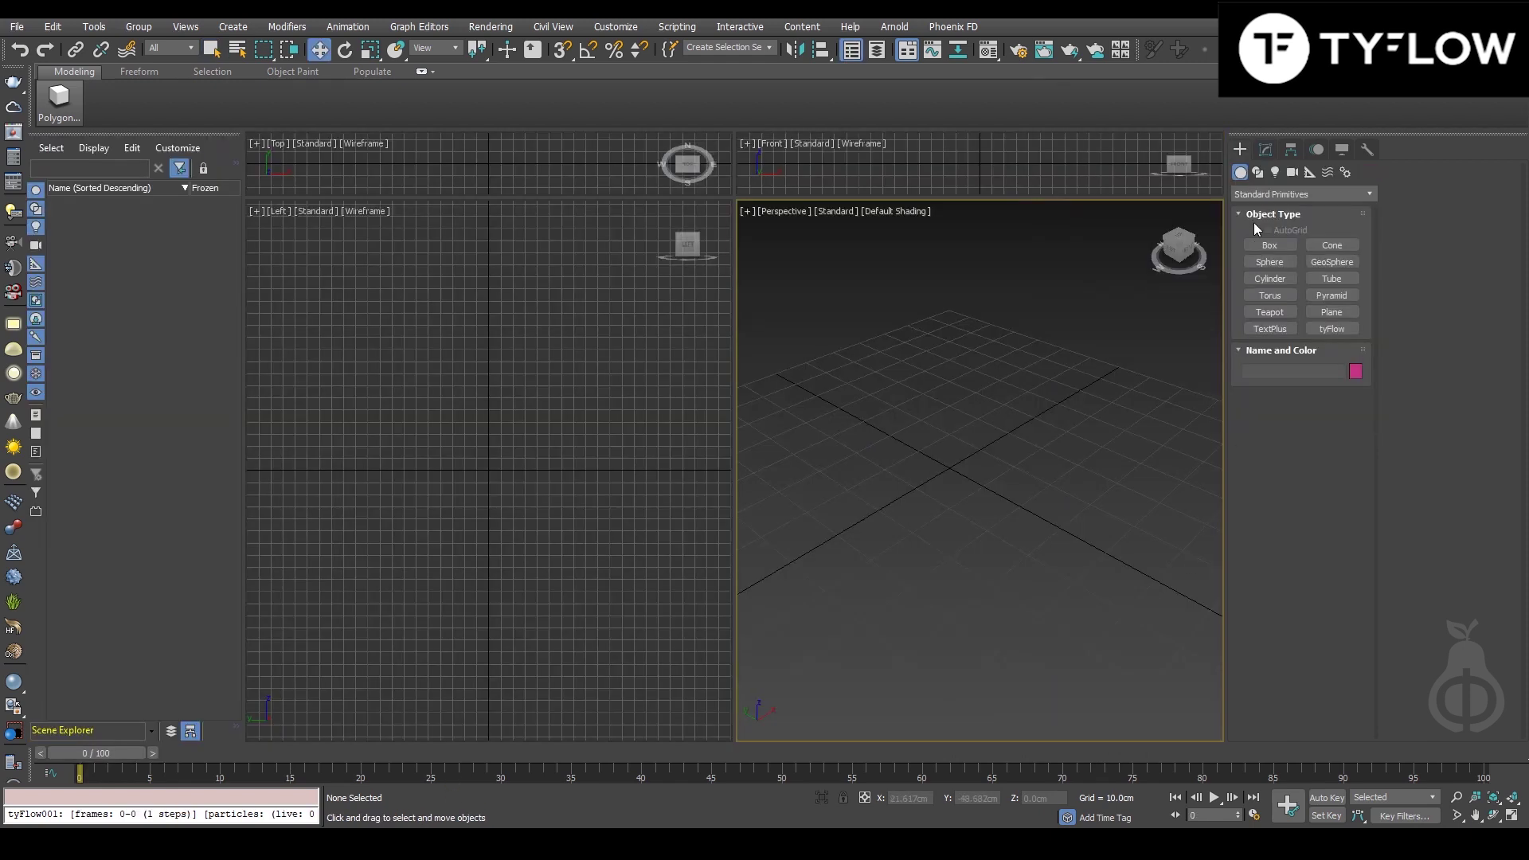
Create a flat box about 19 × 20 × 4.3 cm at the centre of the grid in the perspective view.
left_click(1269, 245)
left_click_drag(953, 437, 952, 508)
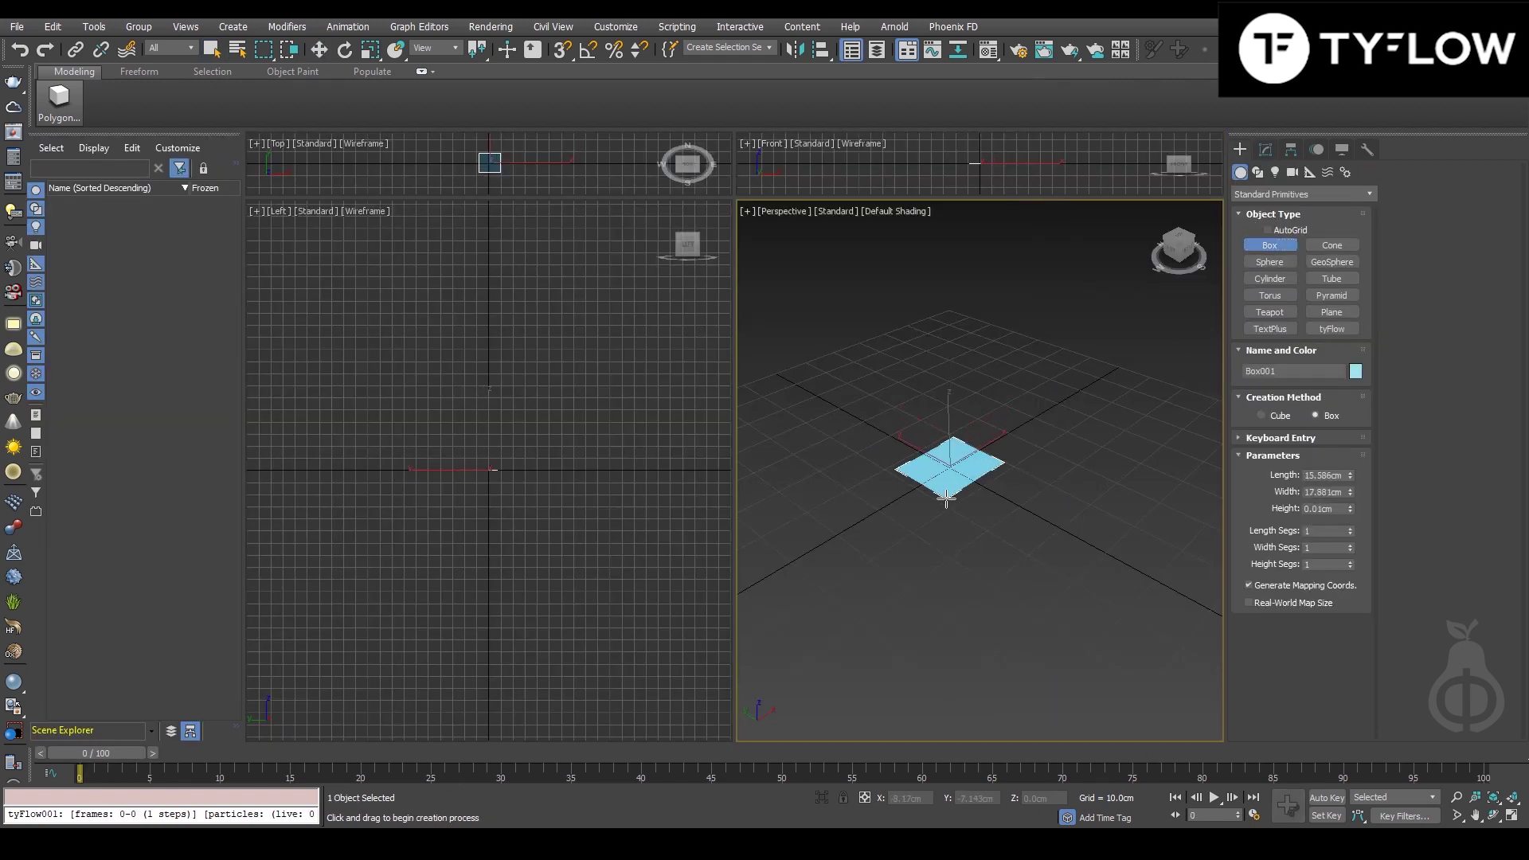
left_click(952, 494)
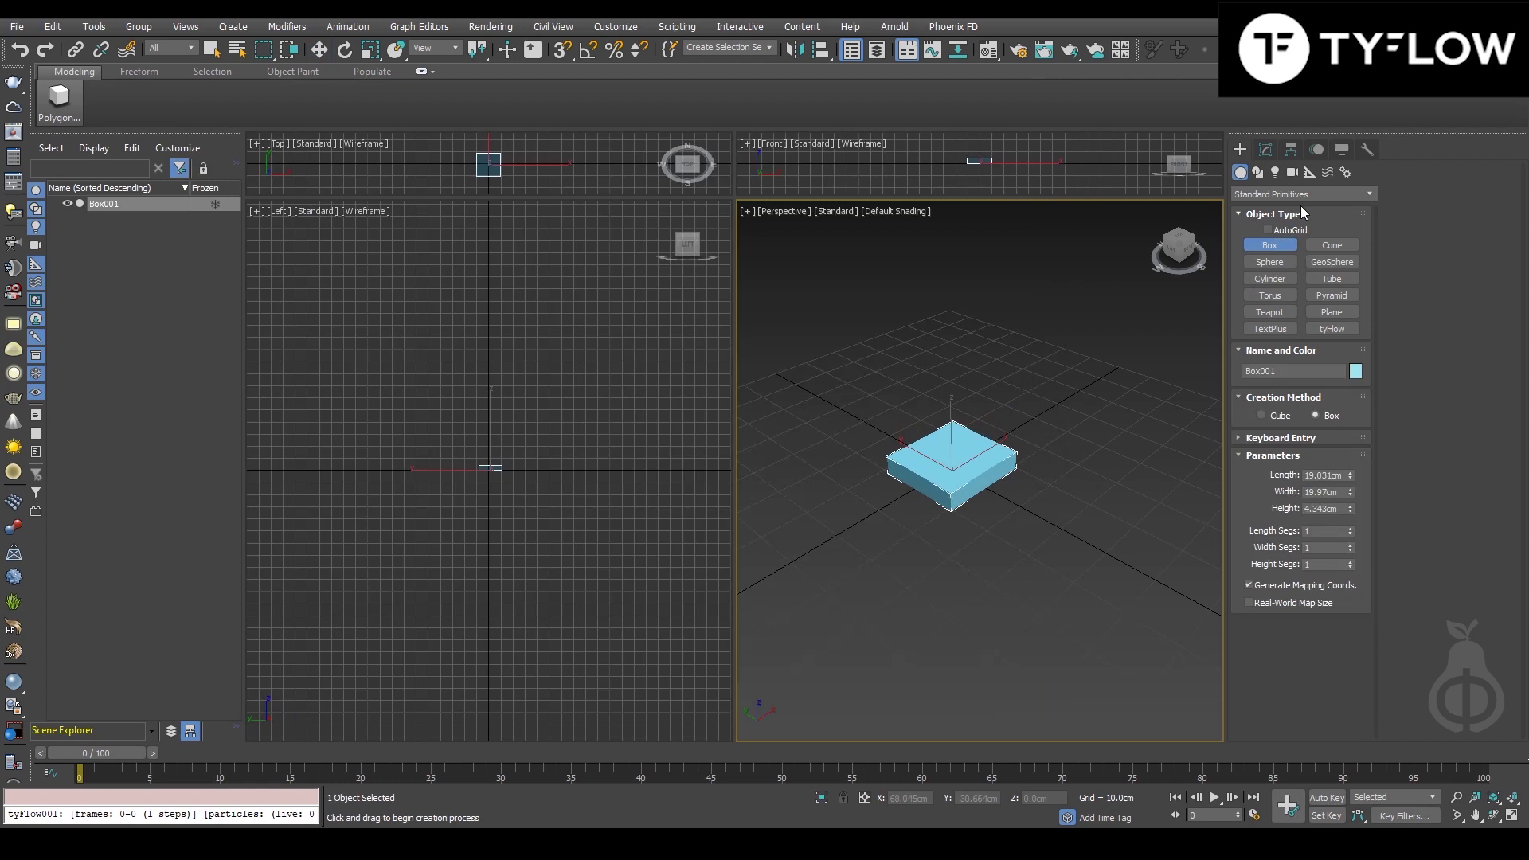
Place a tyFlow object beside the box and open its flow editor.
left_click(1333, 329)
left_click(1089, 491)
left_click(1274, 149)
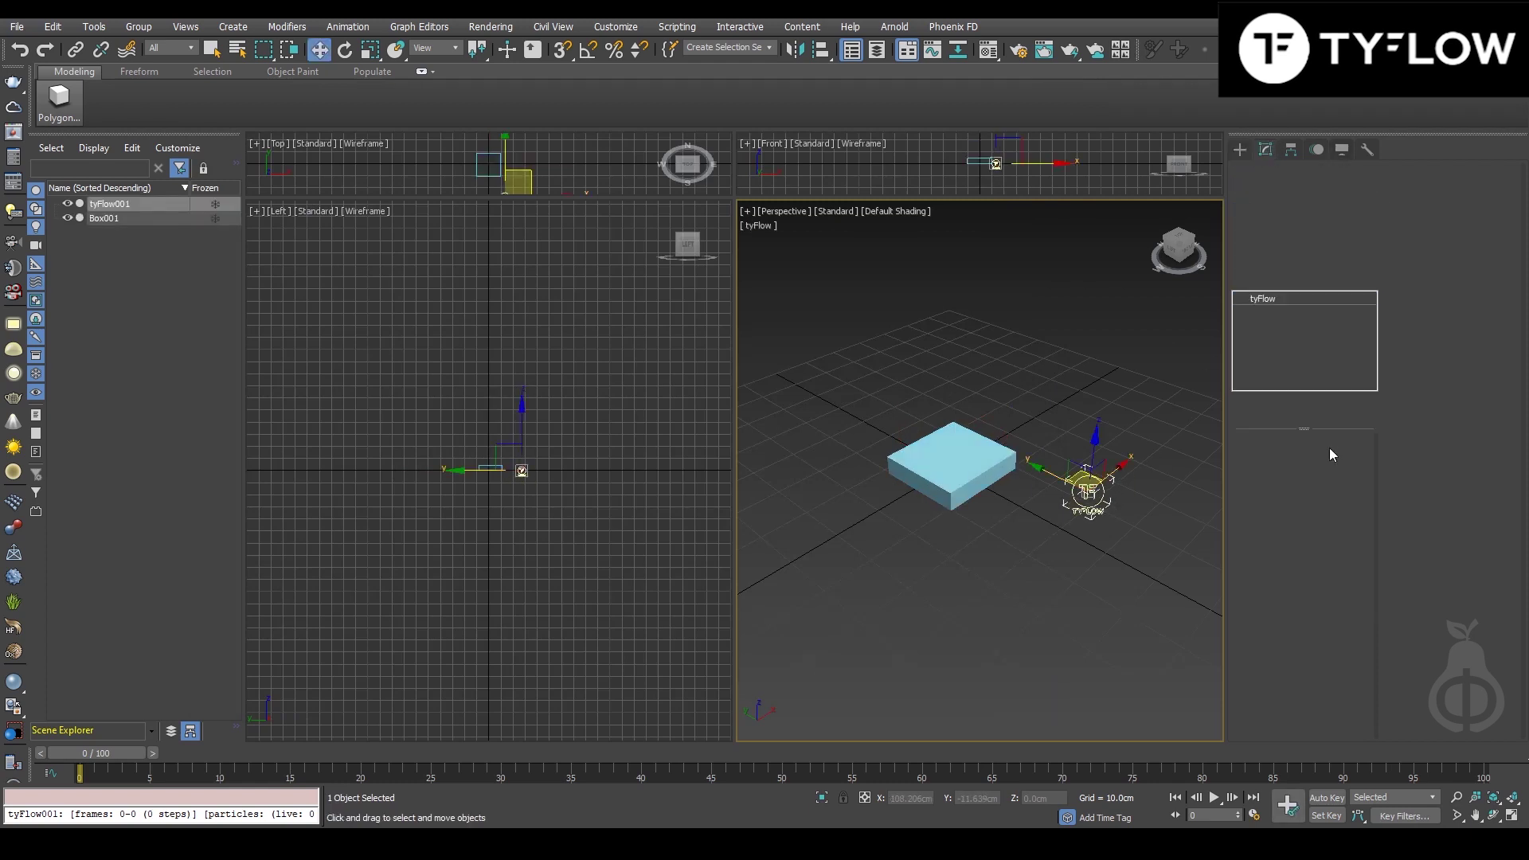
left_click(1319, 481)
left_click_drag(778, 489, 813, 489)
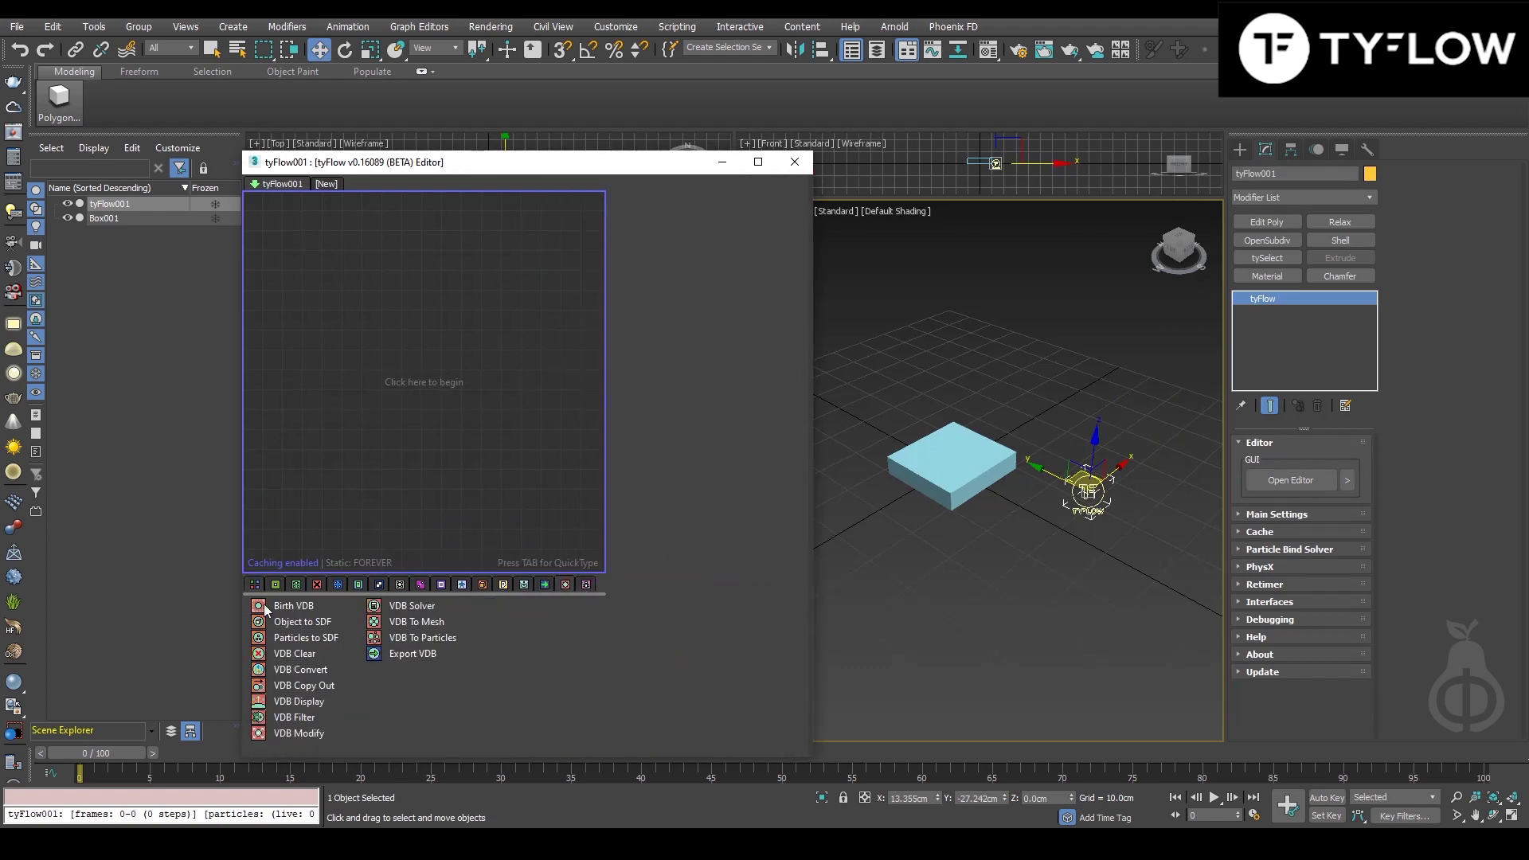
Create an event with Birth VDB and Object to SDF operators, assign Box001 as the SDF source, and hide the box.
left_click_drag(293, 606, 379, 331)
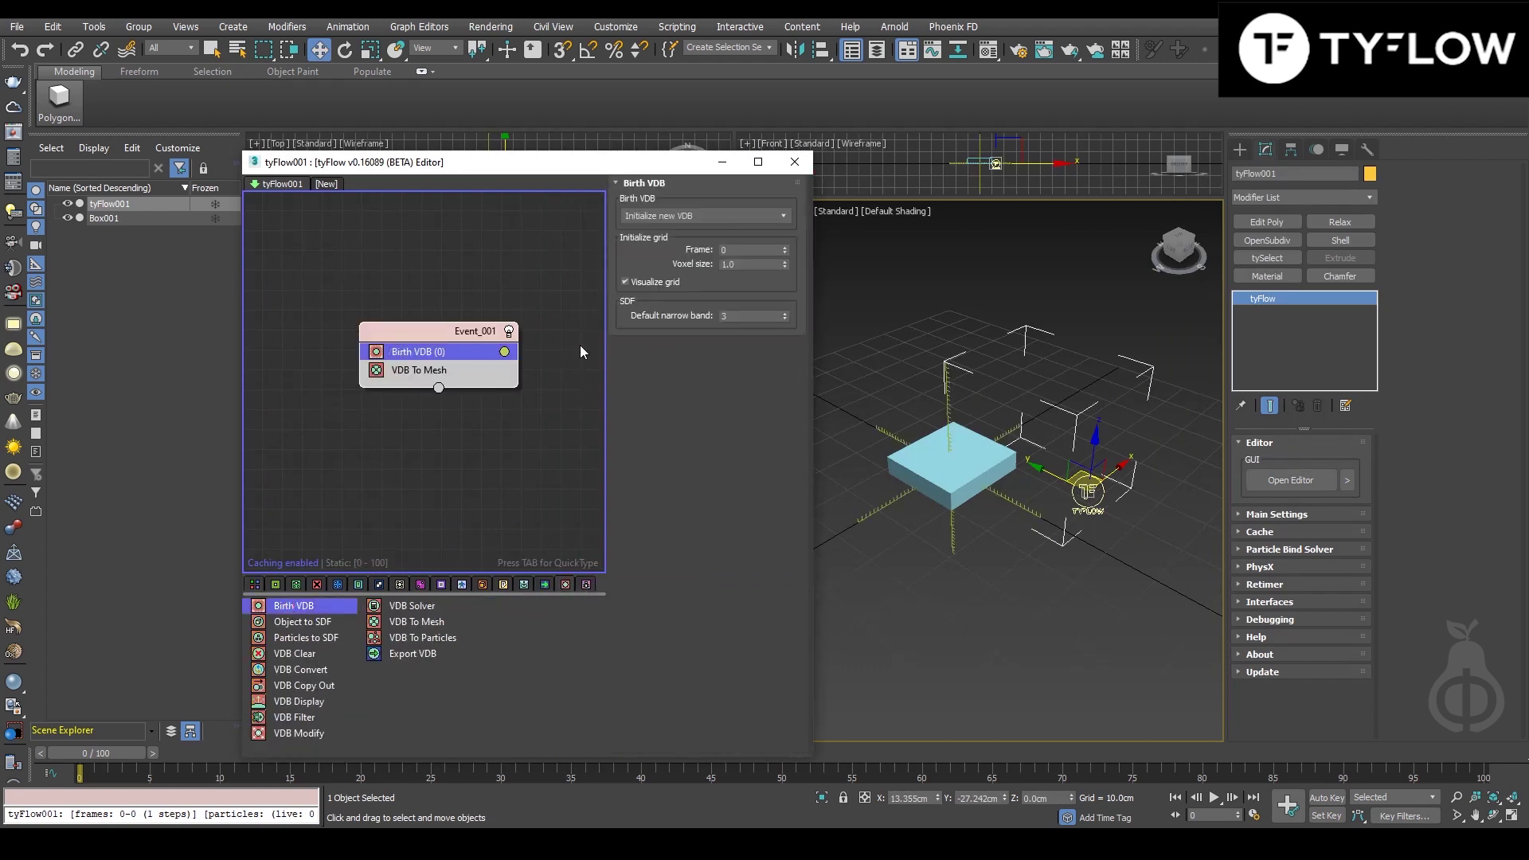
left_click_drag(293, 626, 457, 370)
left_click(752, 364)
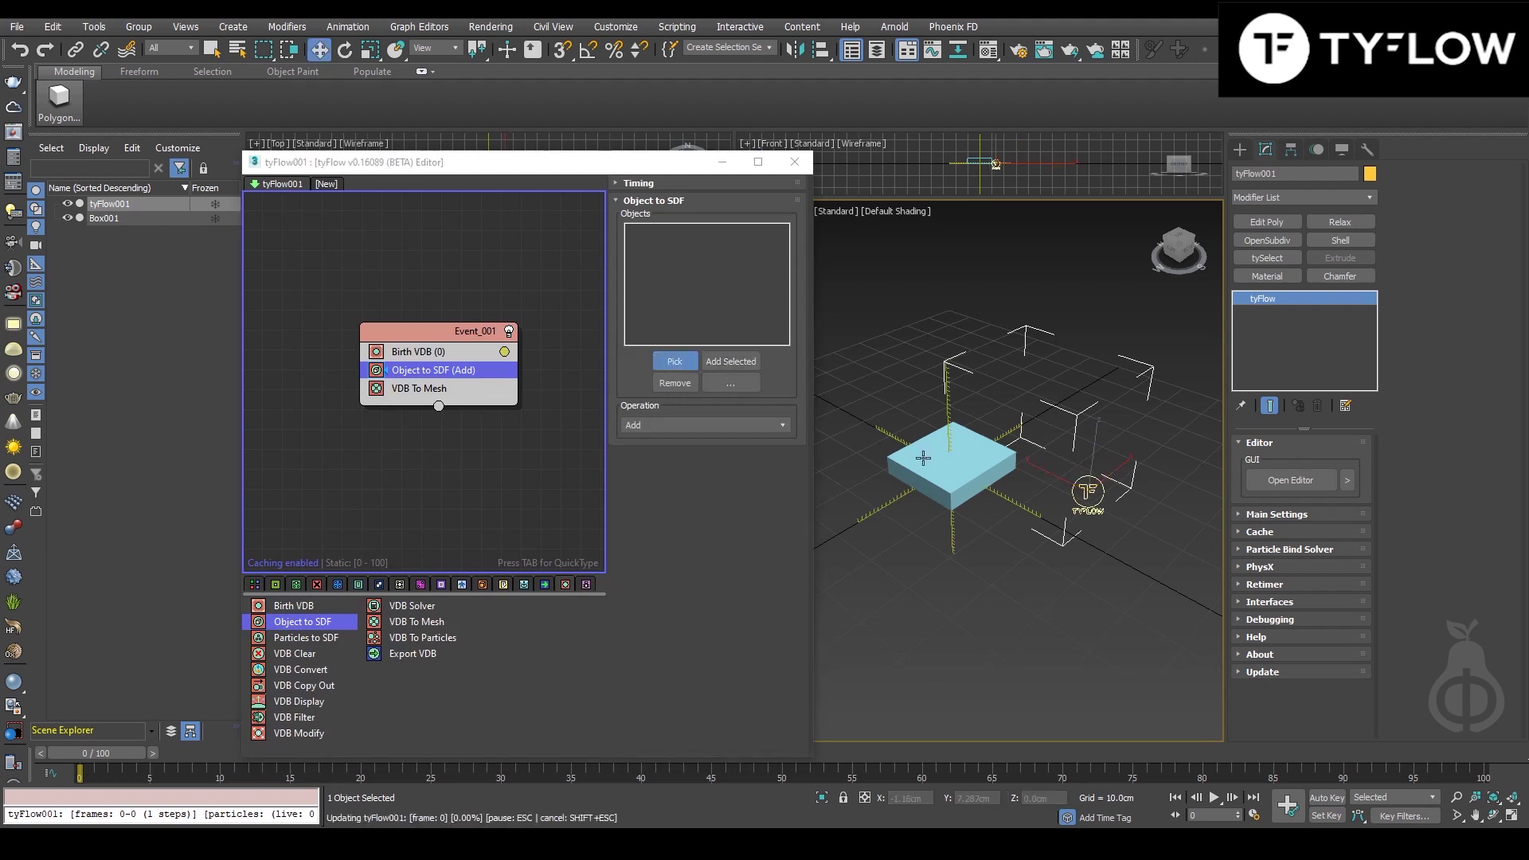
left_click(72, 218)
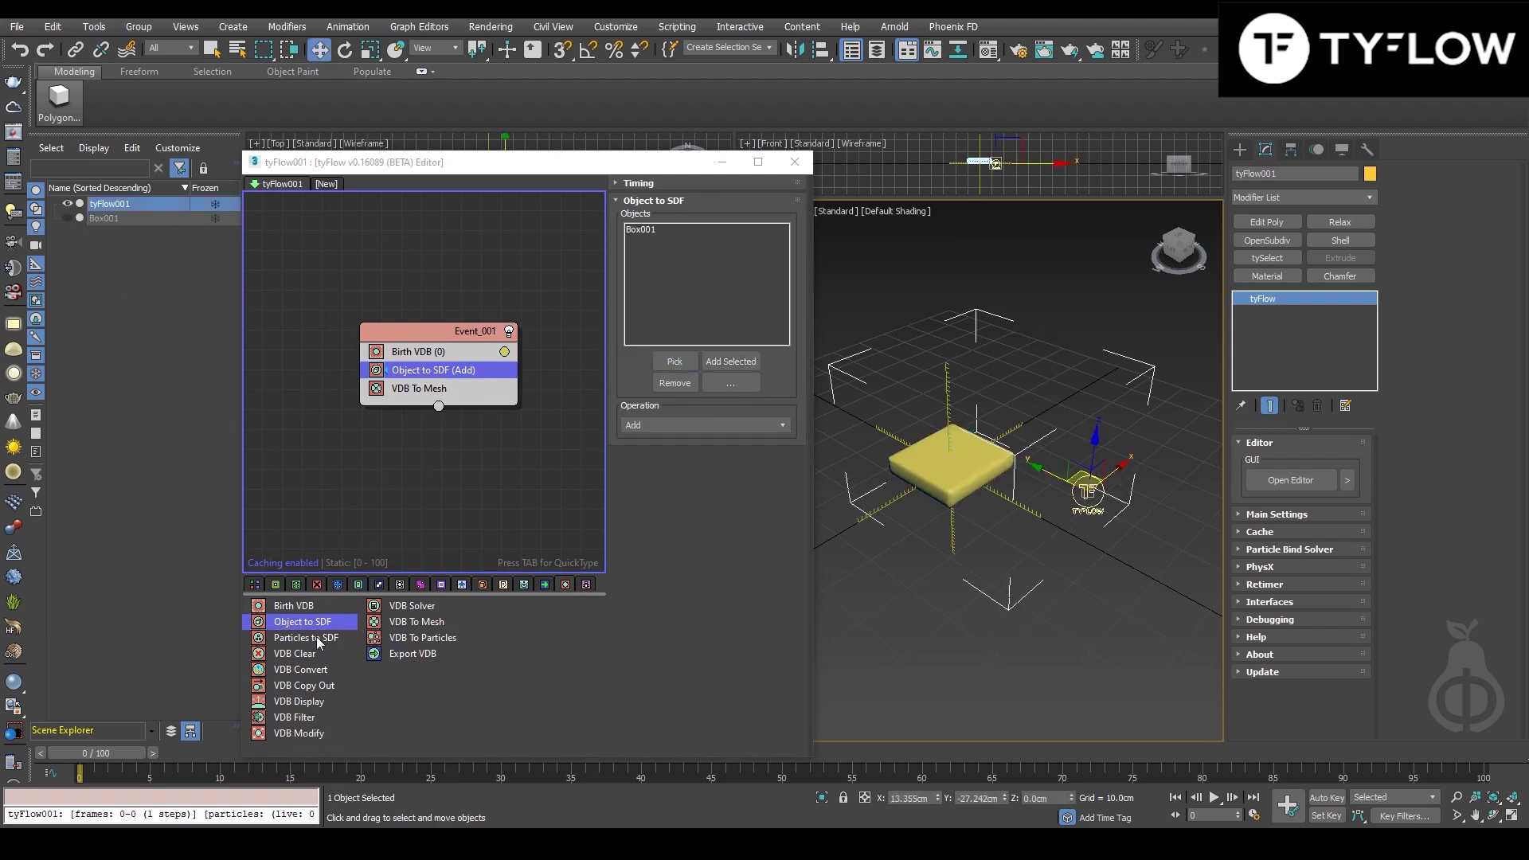
Add two alternating pairs of VDB Modify and VDB Filter operators plus a VDB Solver before VDB To Mesh.
left_click_drag(318, 734, 418, 458)
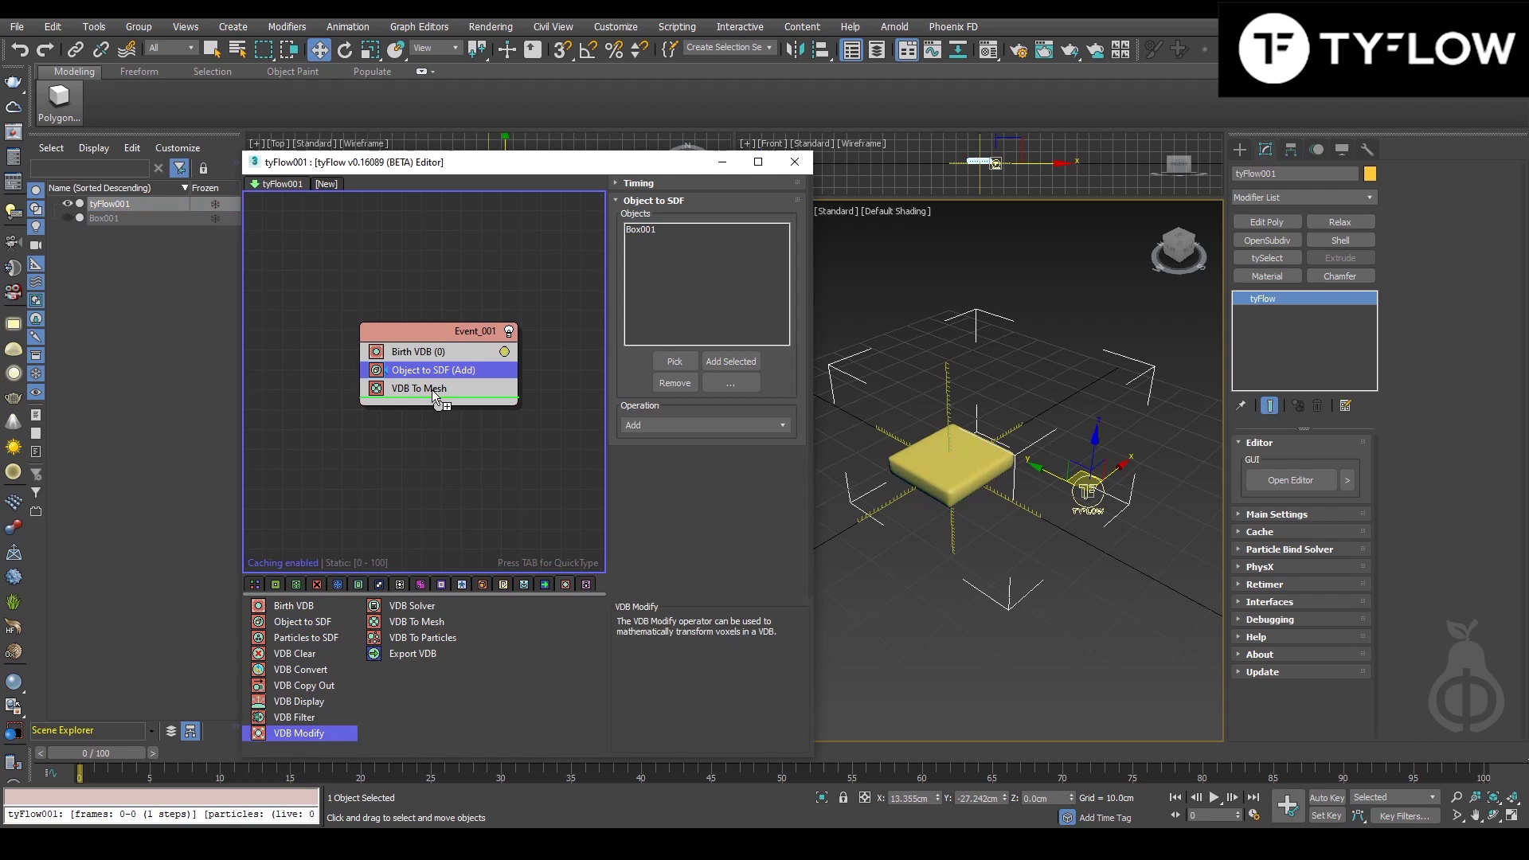
left_click_drag(437, 395, 437, 395)
mouse_move(294, 717)
left_mouse_down()
mouse_move(462, 432)
mouse_move(461, 400)
mouse_move(305, 737)
left_mouse_up()
left_click_drag(476, 417, 477, 418)
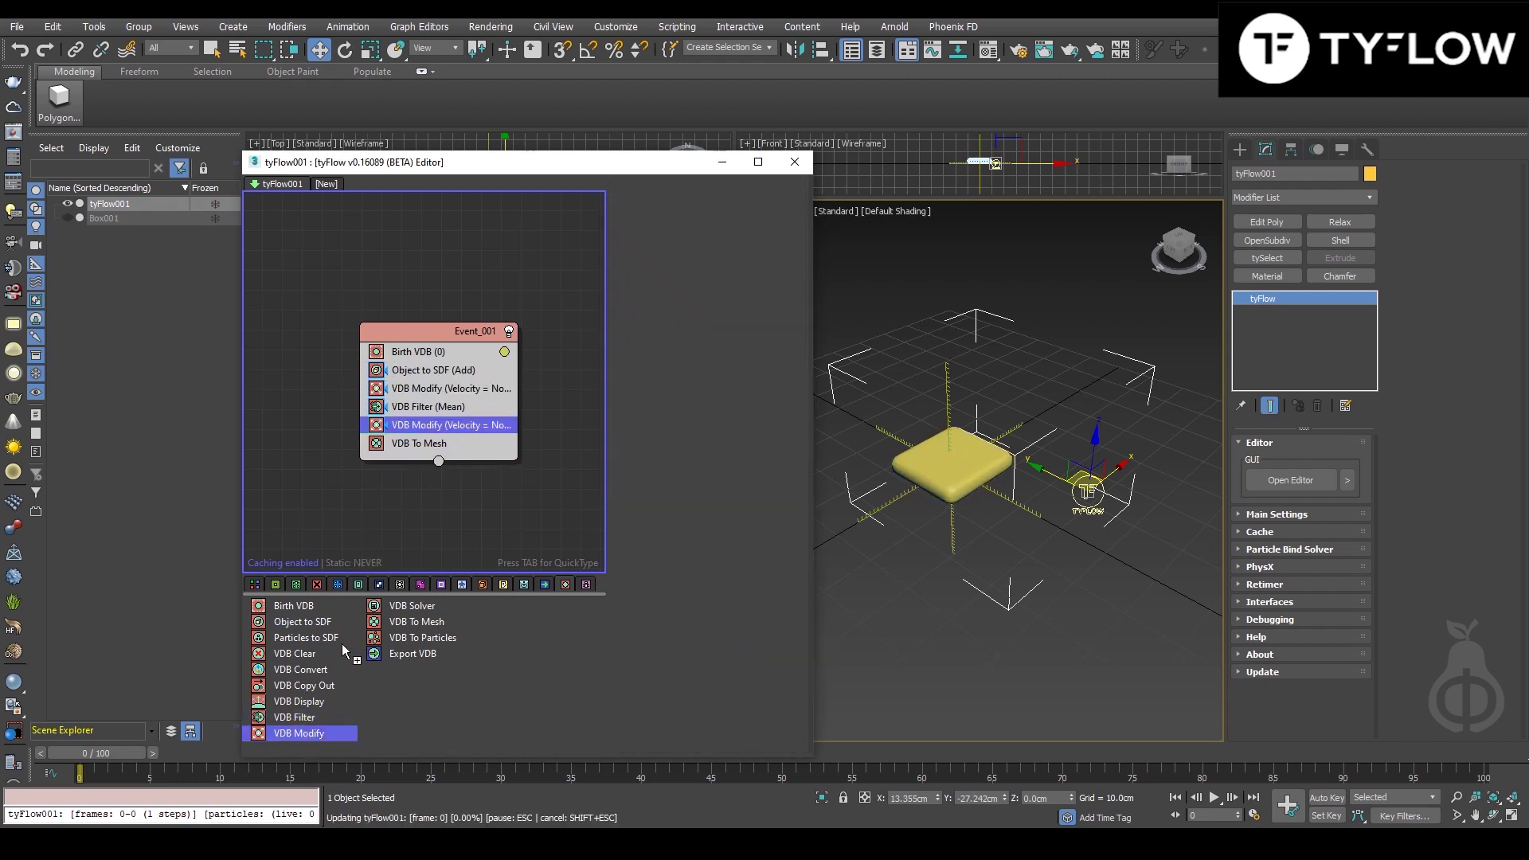
left_click_drag(294, 717, 431, 545)
left_click_drag(442, 438, 442, 439)
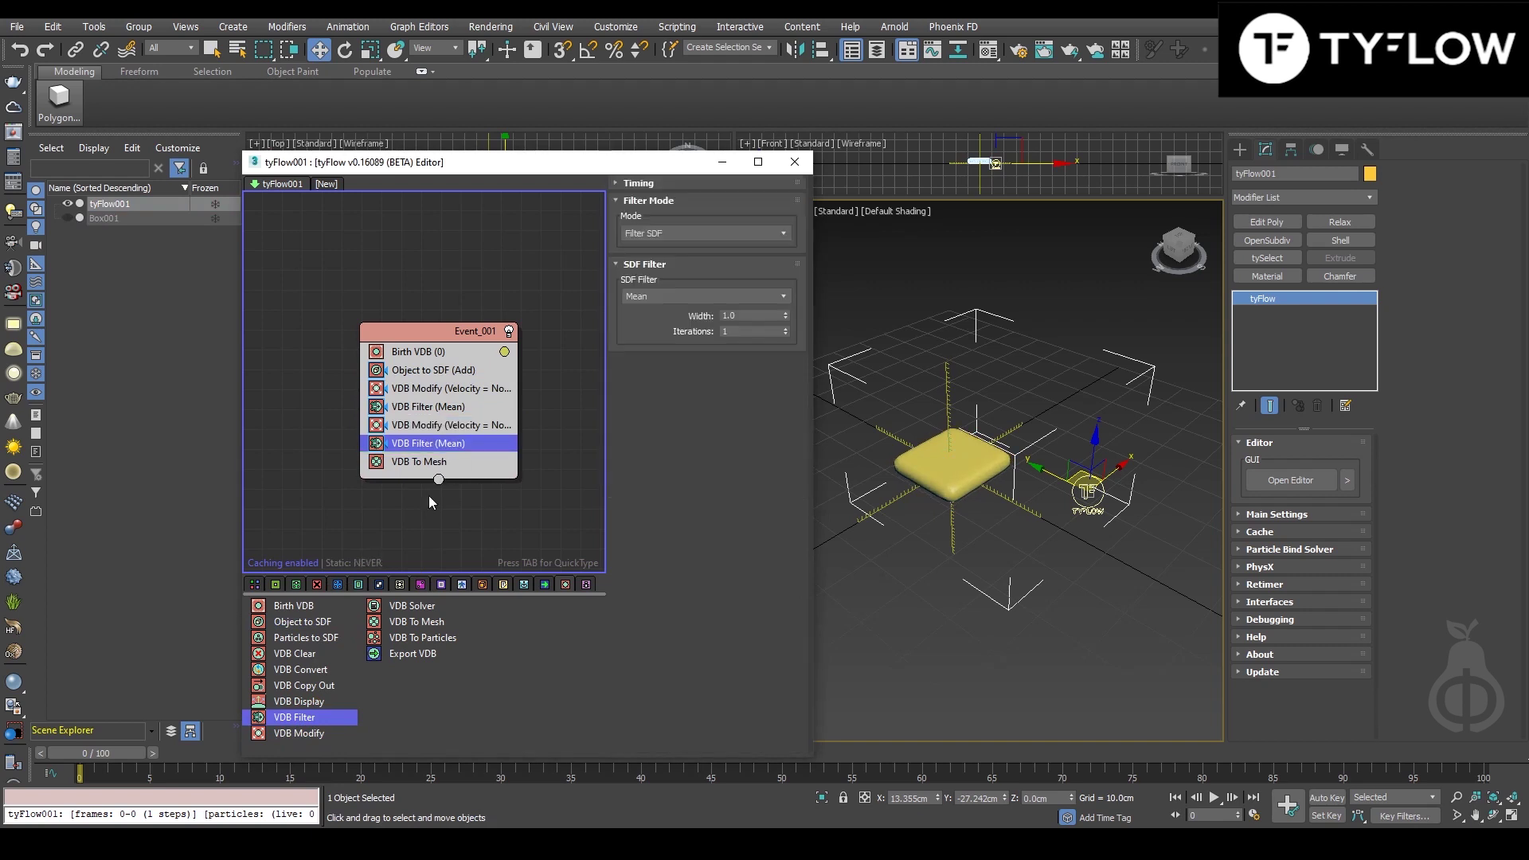
left_click_drag(414, 605, 442, 447)
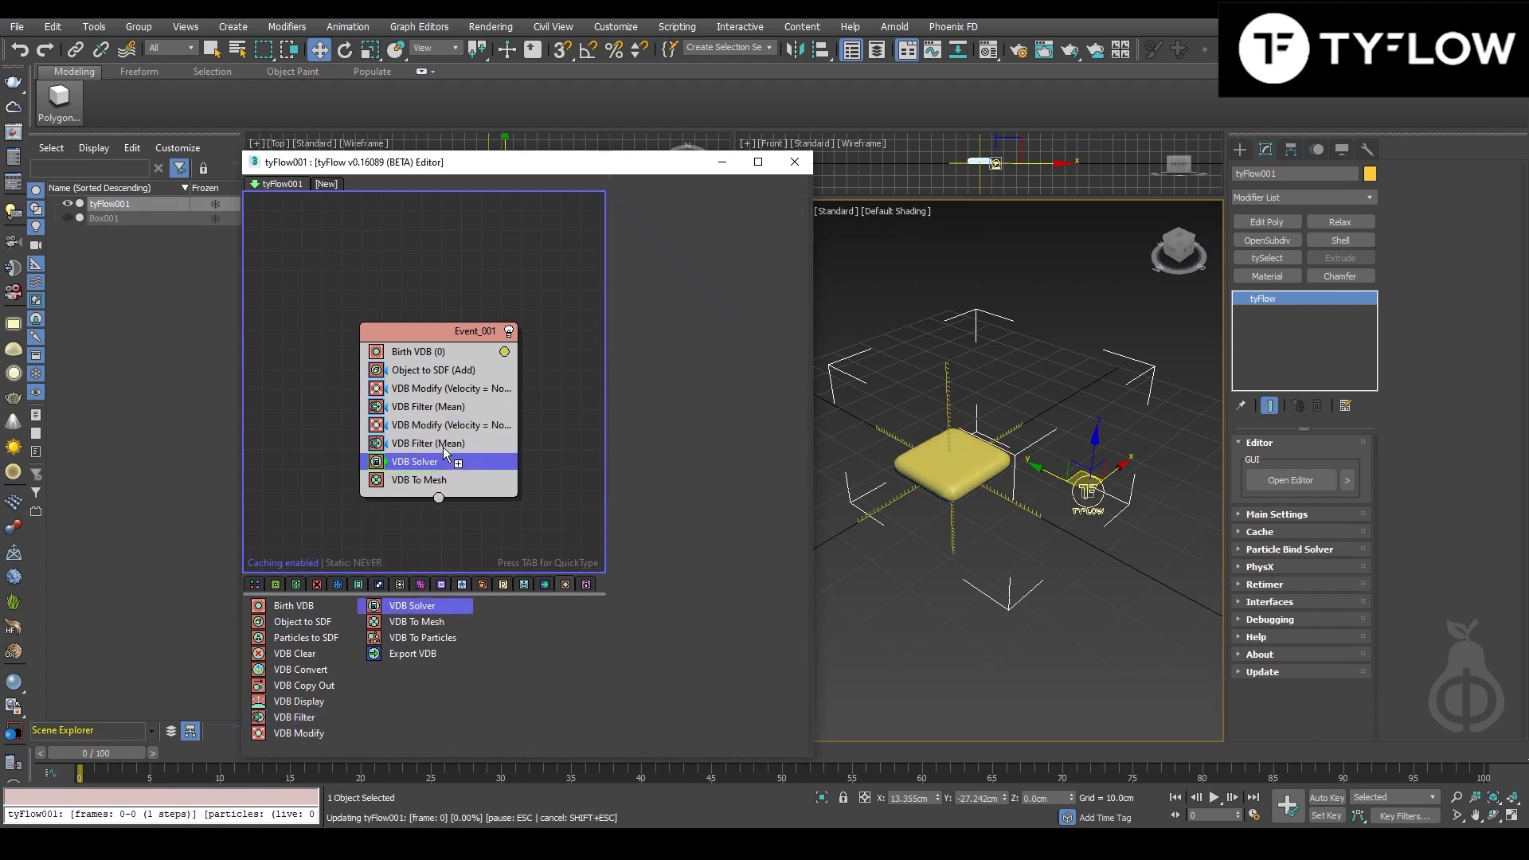
Set the first VDB Filter's SDF filter type to Curvature.
left_click(456, 390)
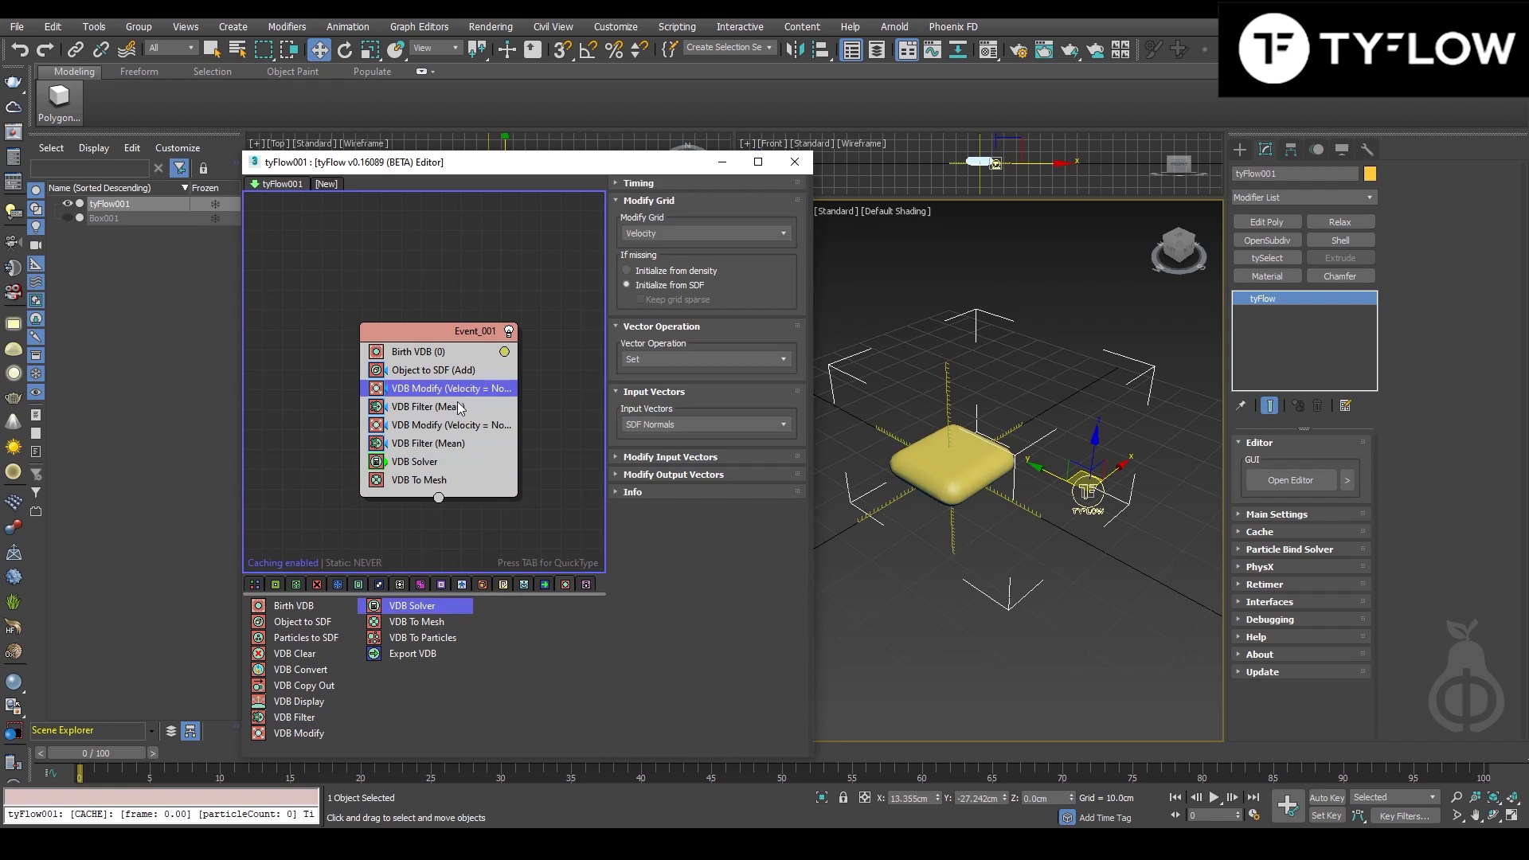
left_click(460, 409)
left_click(671, 298)
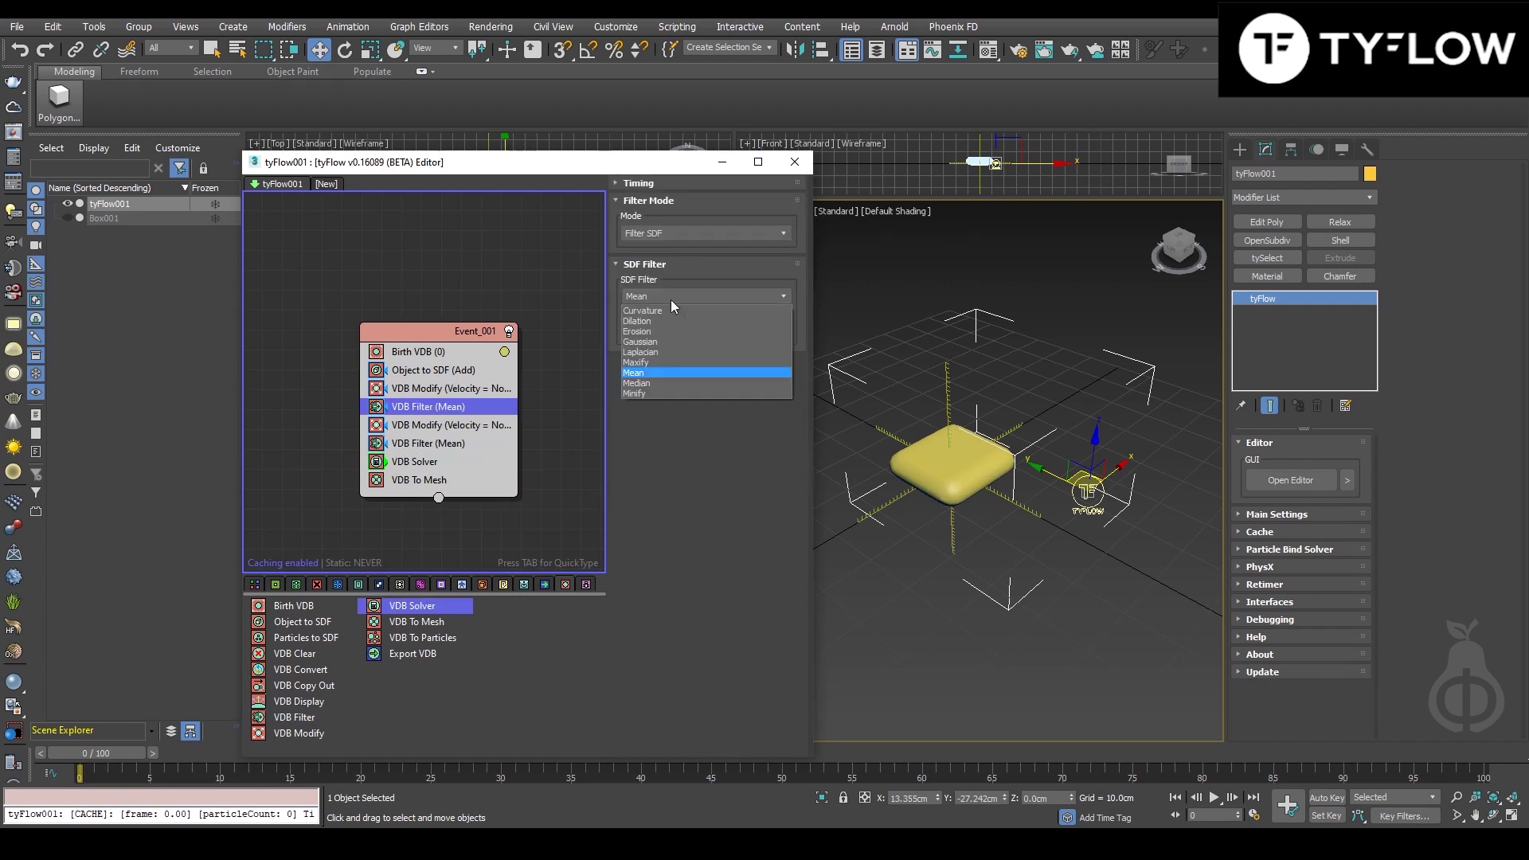
left_click(671, 312)
Set the second VDB Modify's vector operation to Multiply with Laplacian as the input scalars.
left_click(466, 427)
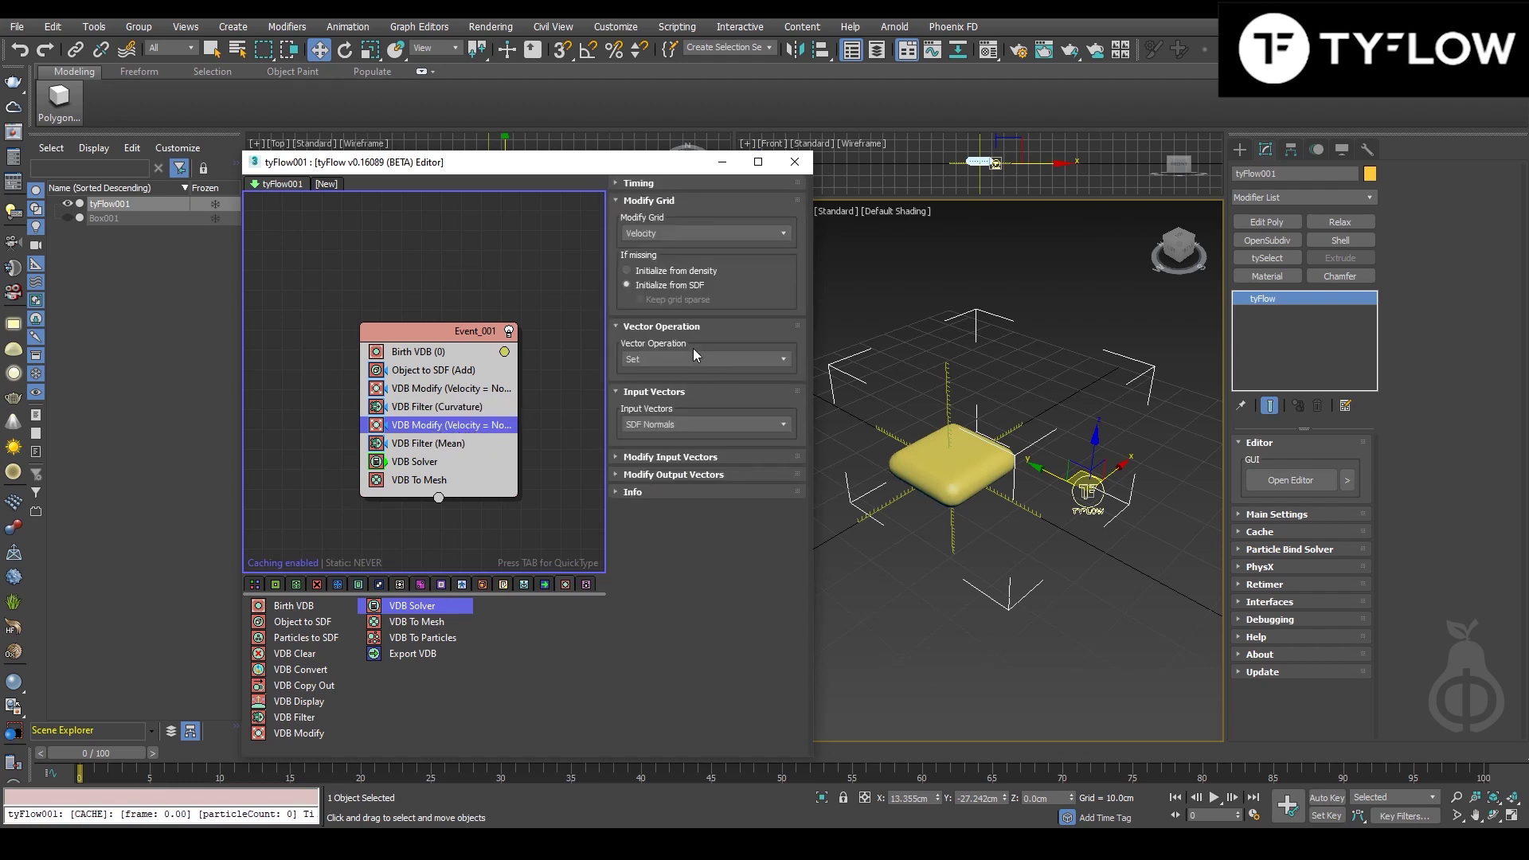
left_click(688, 360)
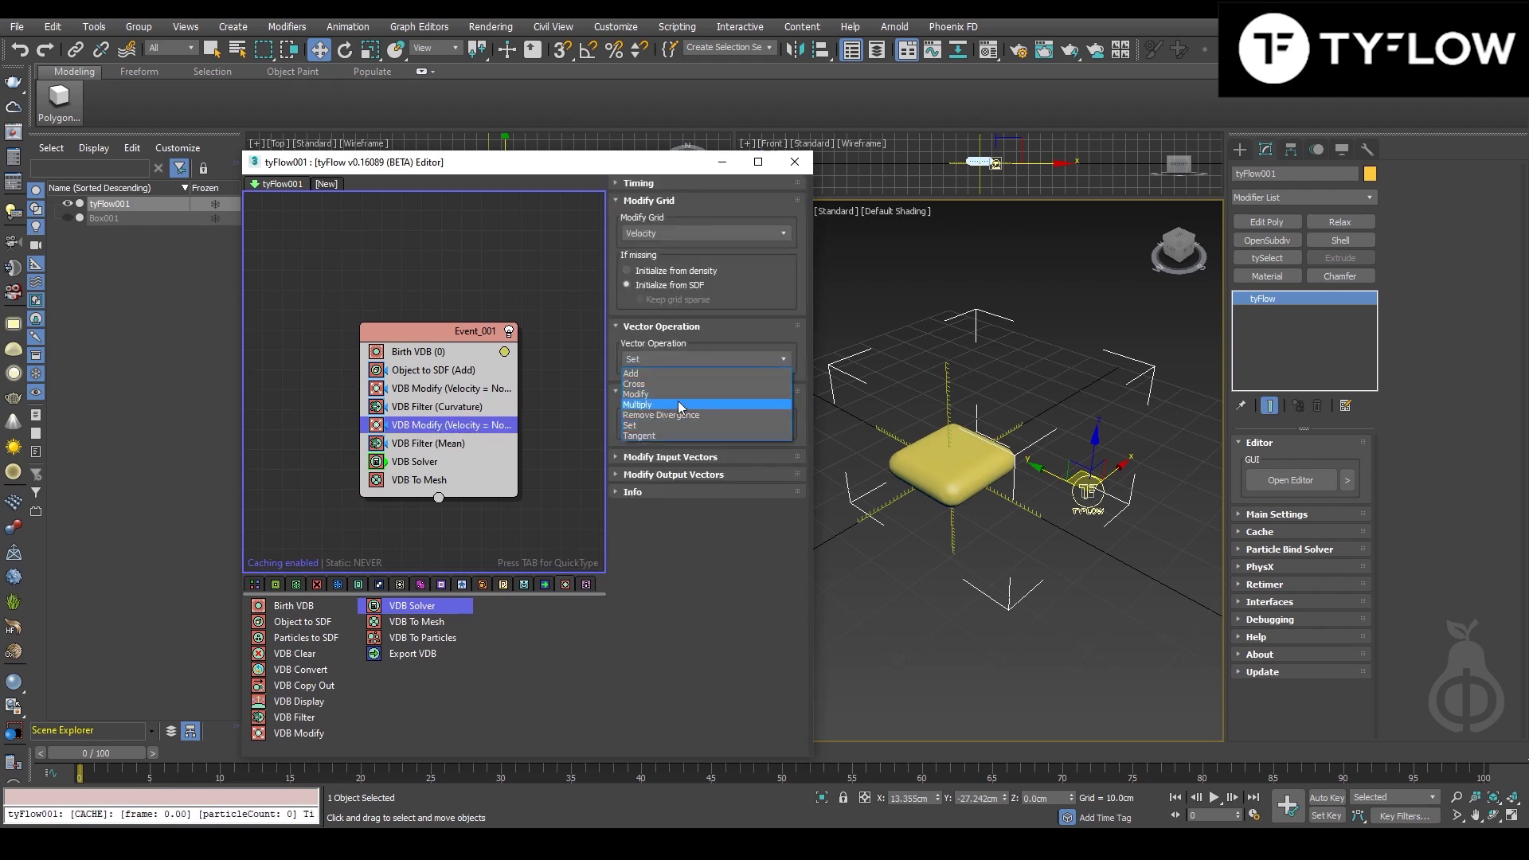
left_click(677, 400)
left_click(677, 424)
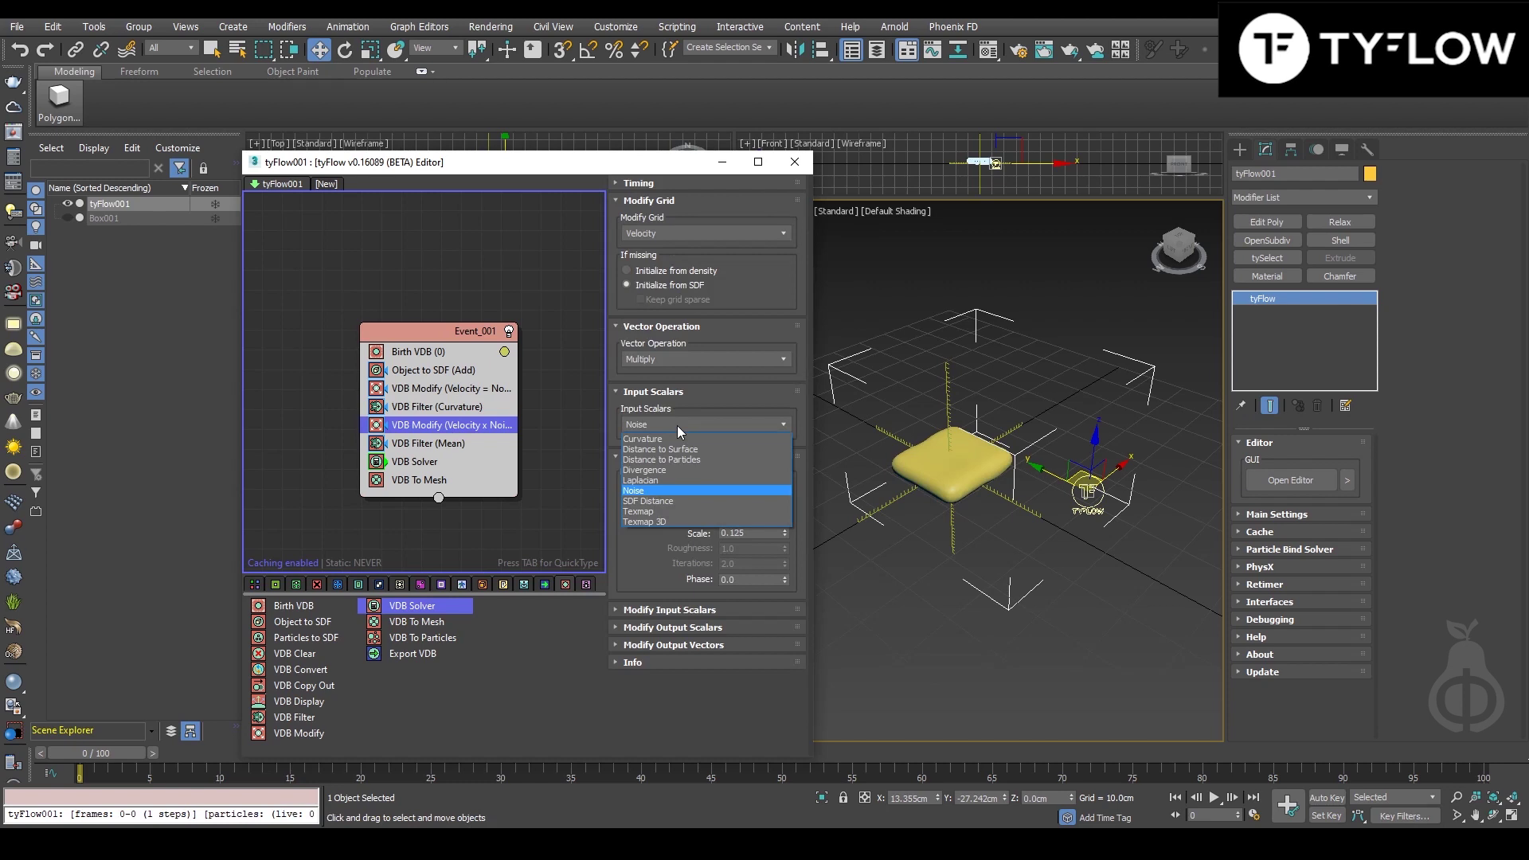
left_click(672, 481)
Set the second VDB Filter's SDF filter type to Laplacian.
left_click(465, 443)
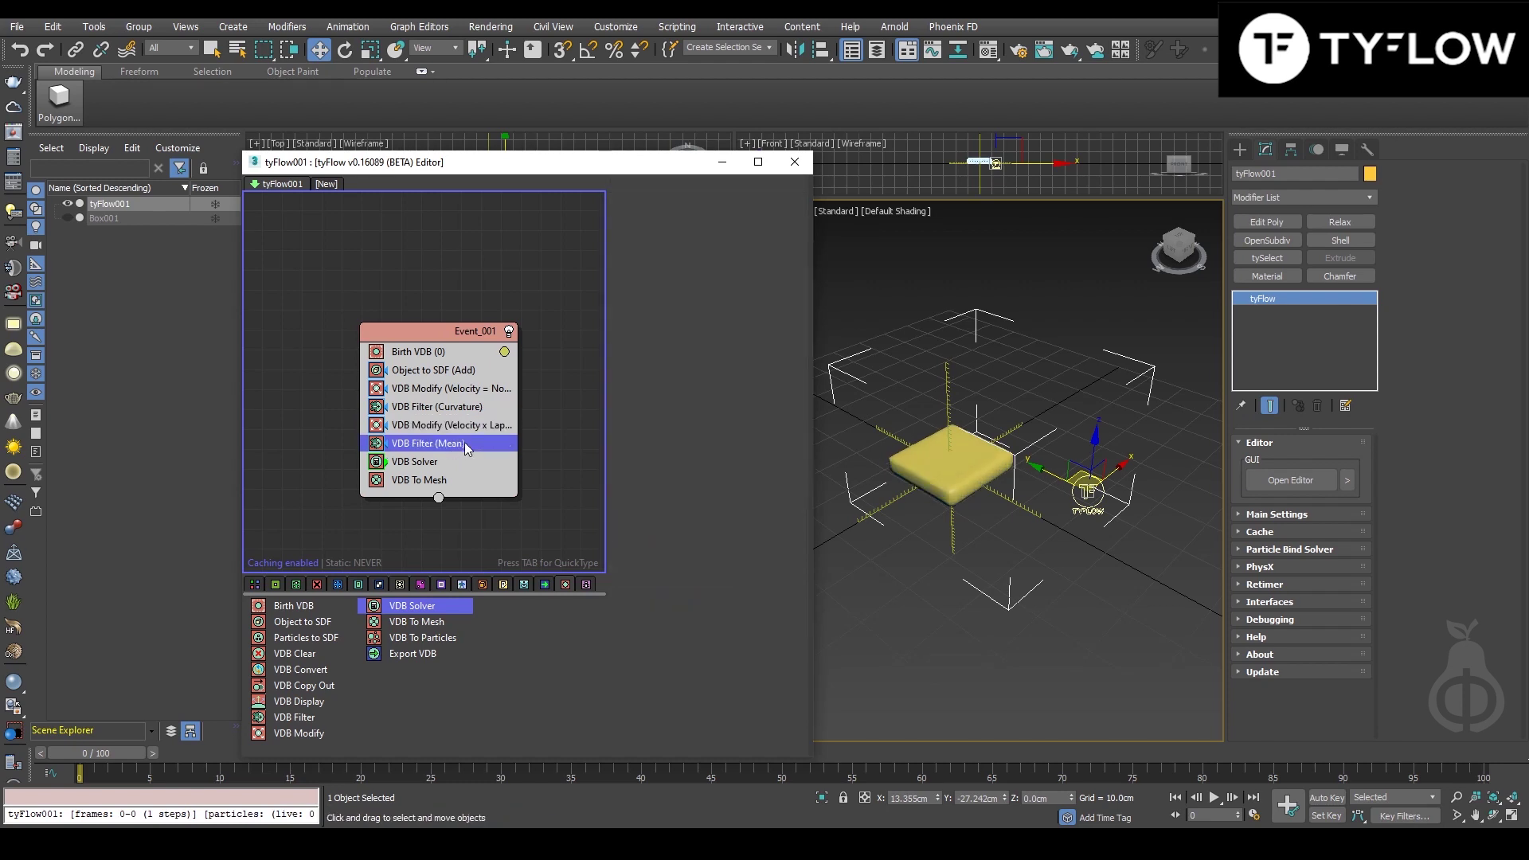
left_click(660, 295)
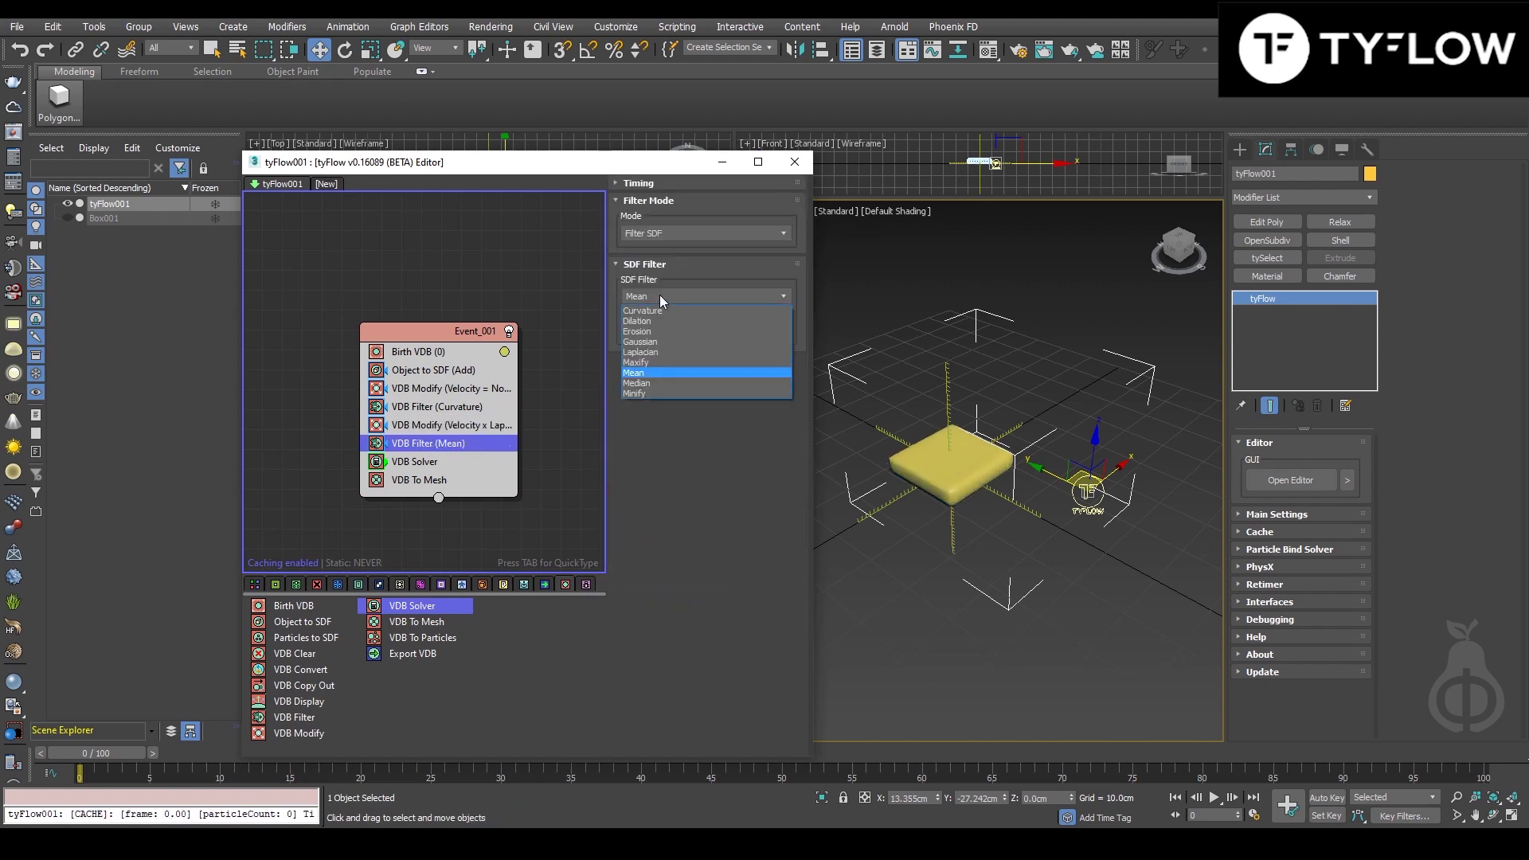
left_click(657, 354)
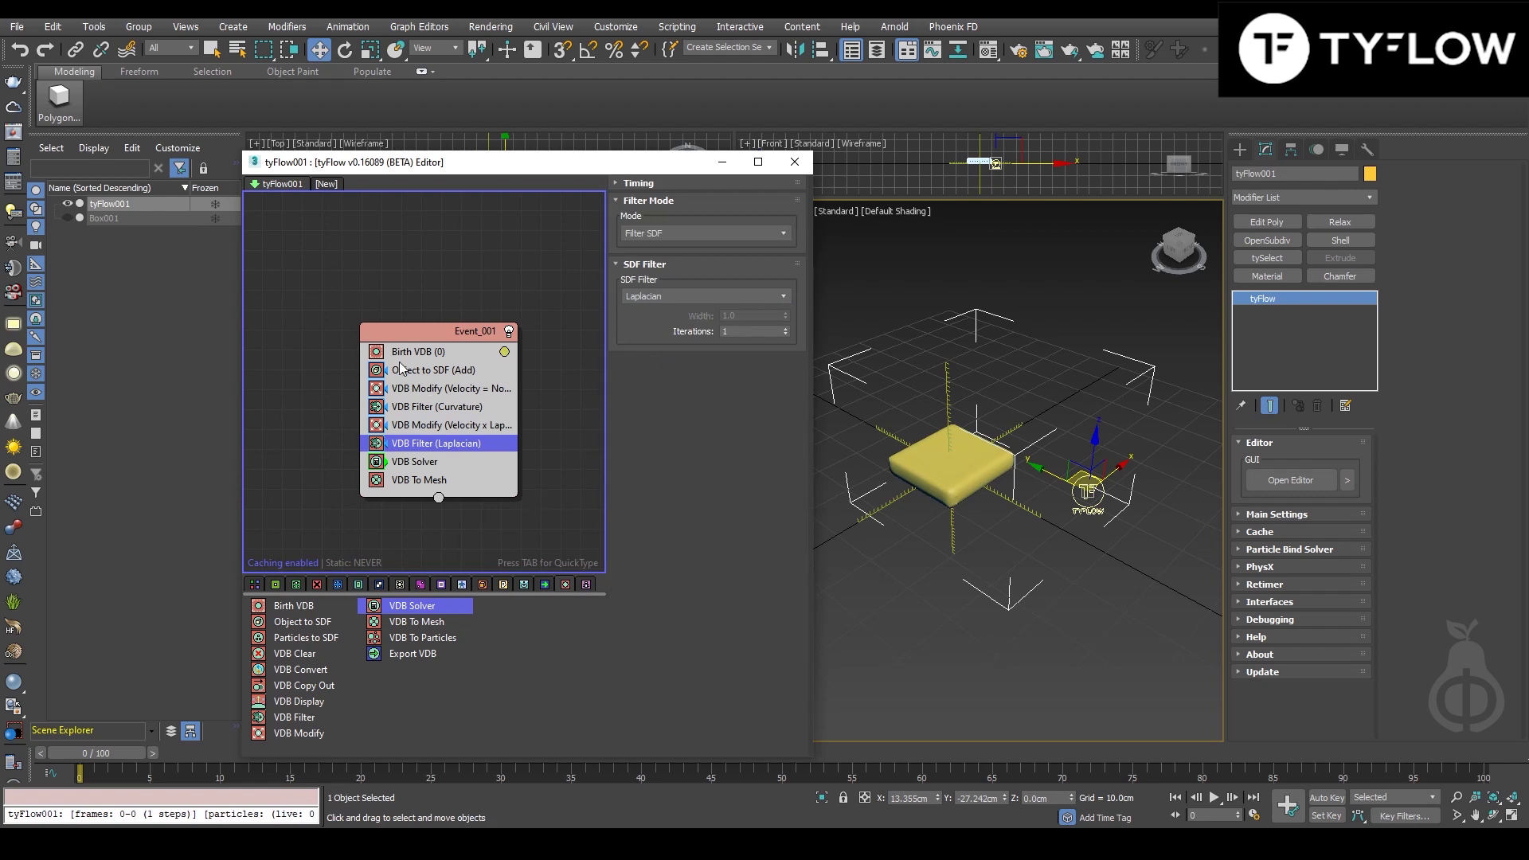
Set the timing of the first VDB Modify and the Curvature VDB Filter to Continuous.
left_click(419, 391)
left_click(658, 188)
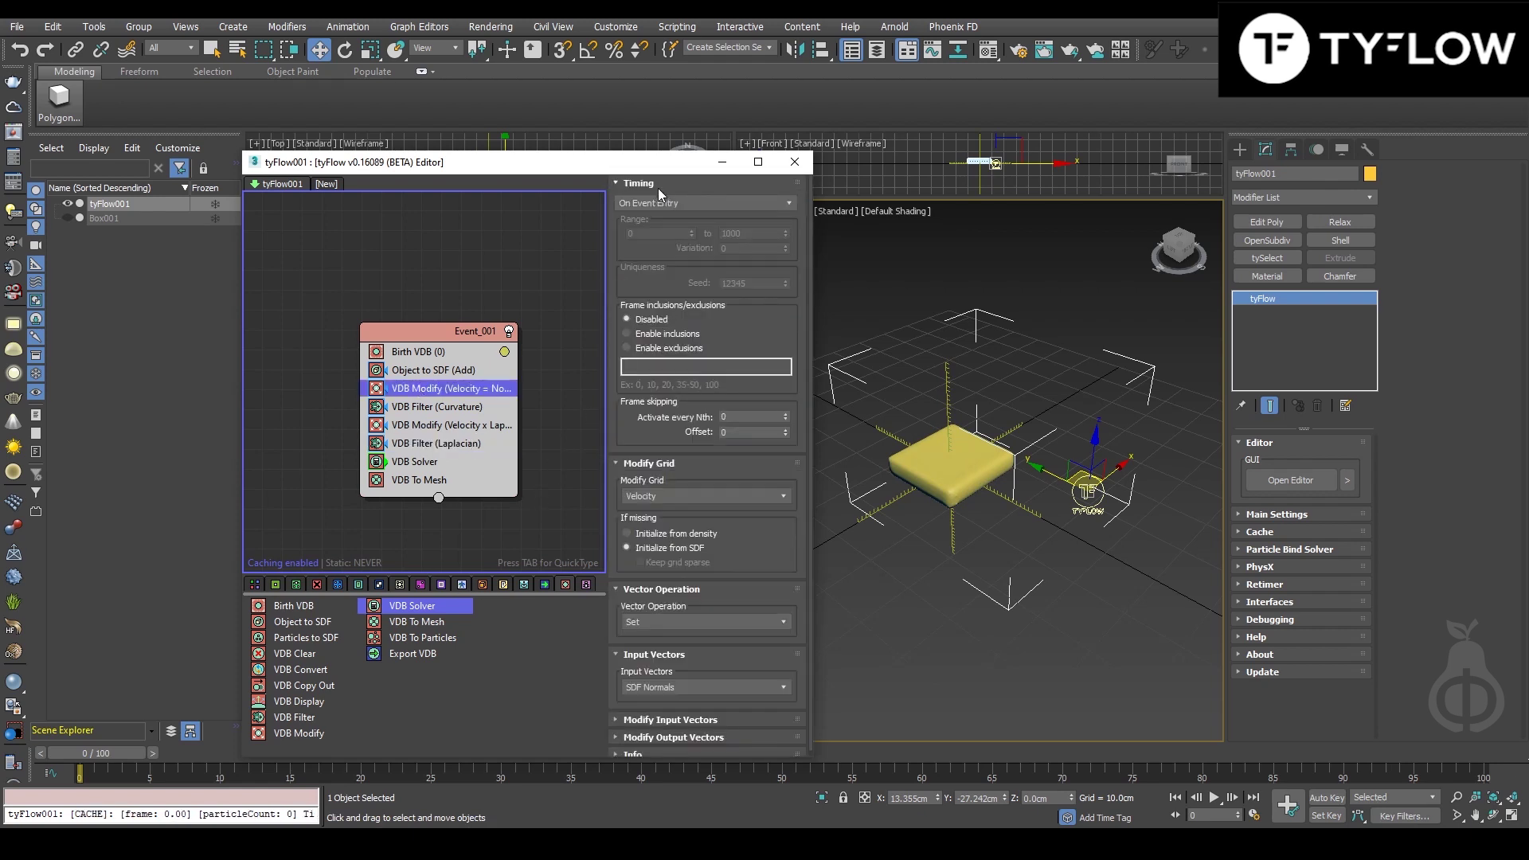
left_click(657, 202)
left_click(655, 245)
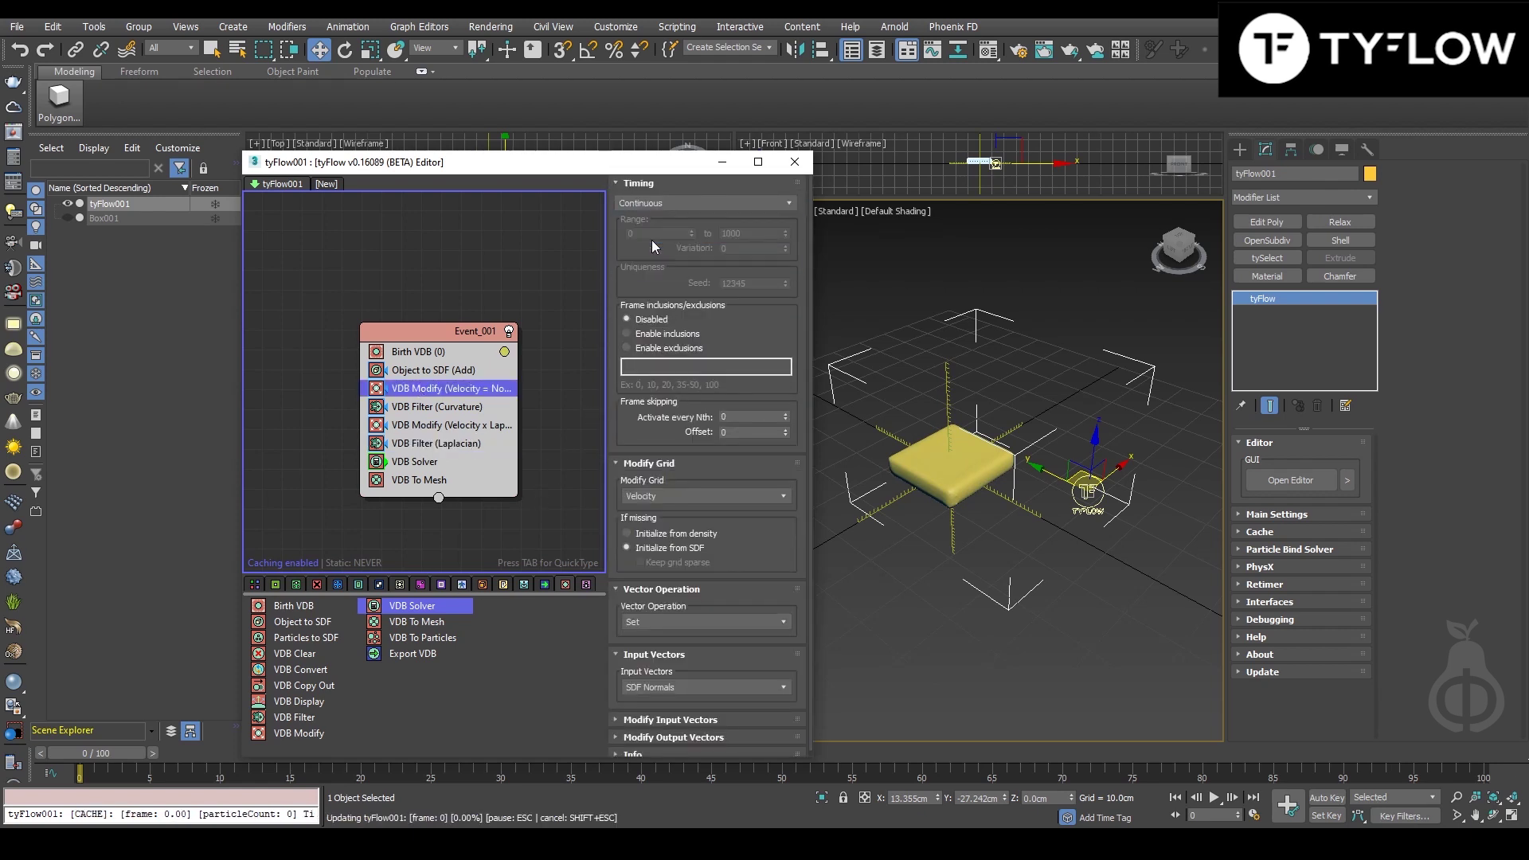
left_click(442, 407)
left_click(677, 185)
left_click(672, 202)
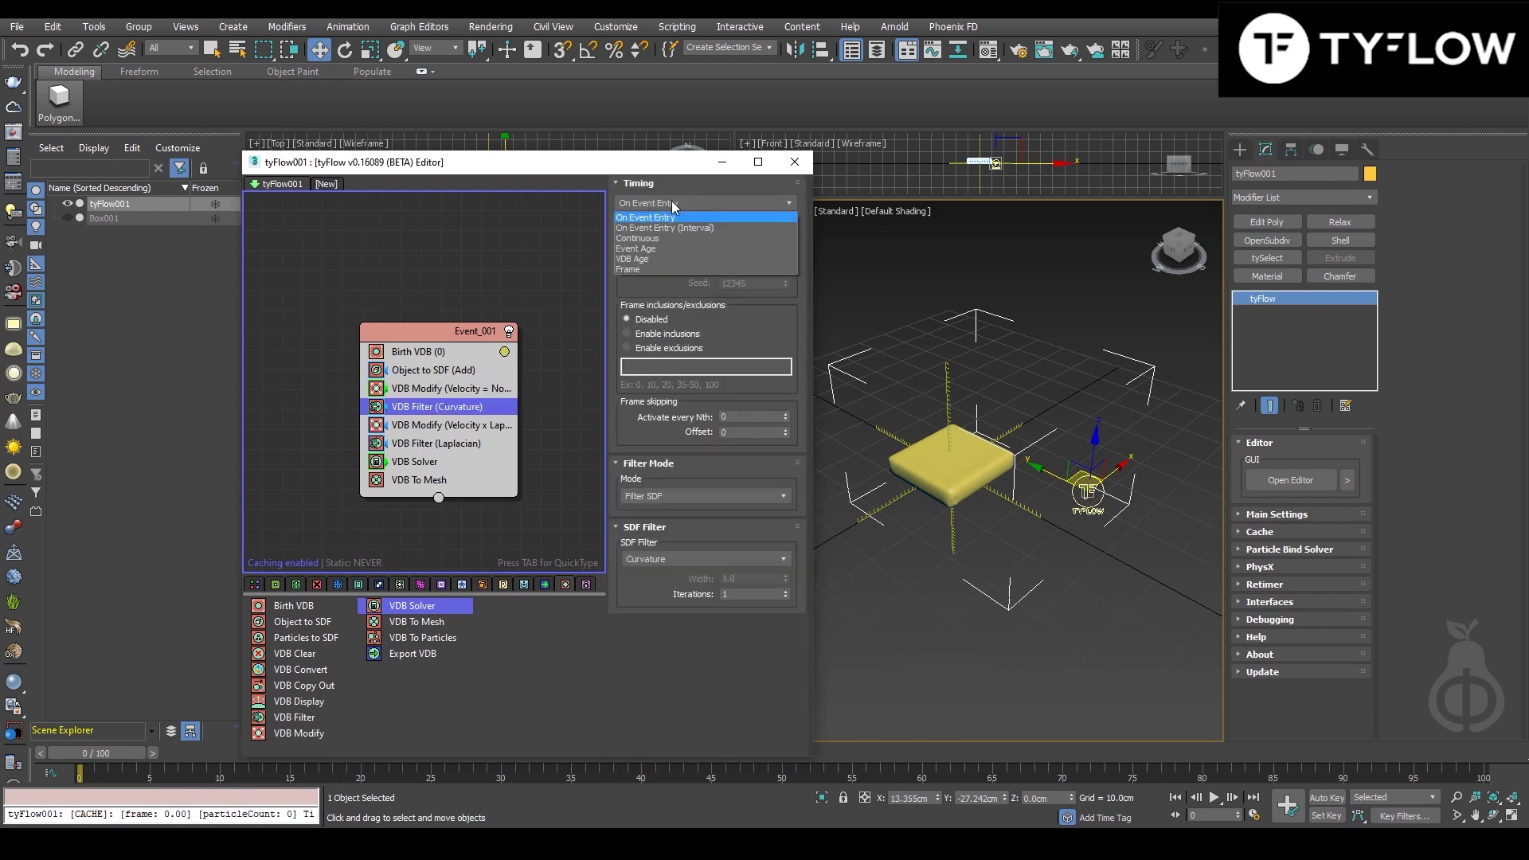
left_click(666, 242)
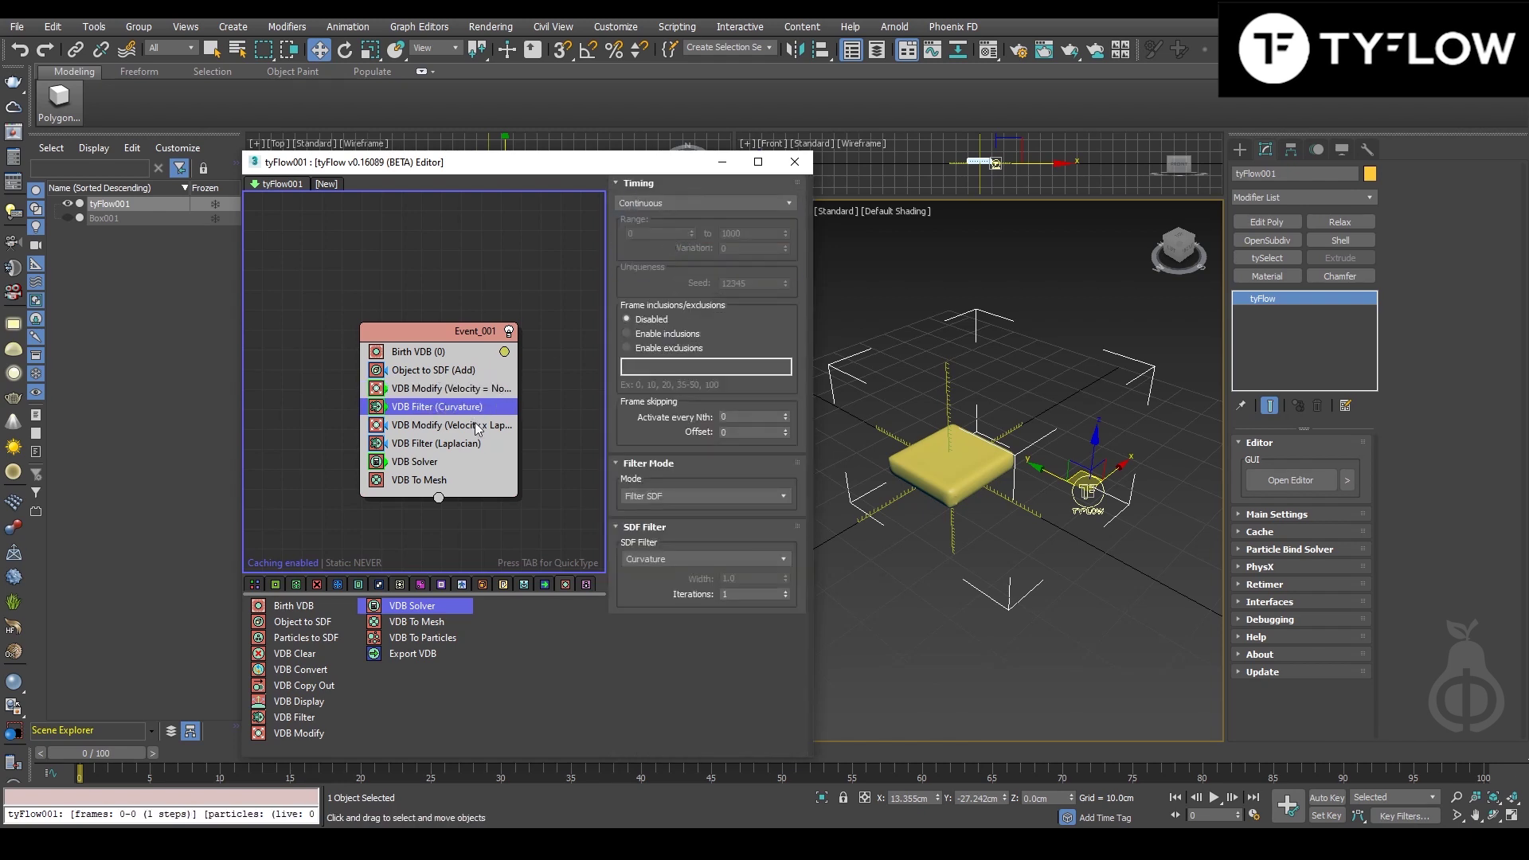
Set the timing of the second VDB Modify and the Laplacian VDB Filter to Continuous and preview the growth over time.
left_click(478, 426)
left_click(681, 184)
left_click(681, 204)
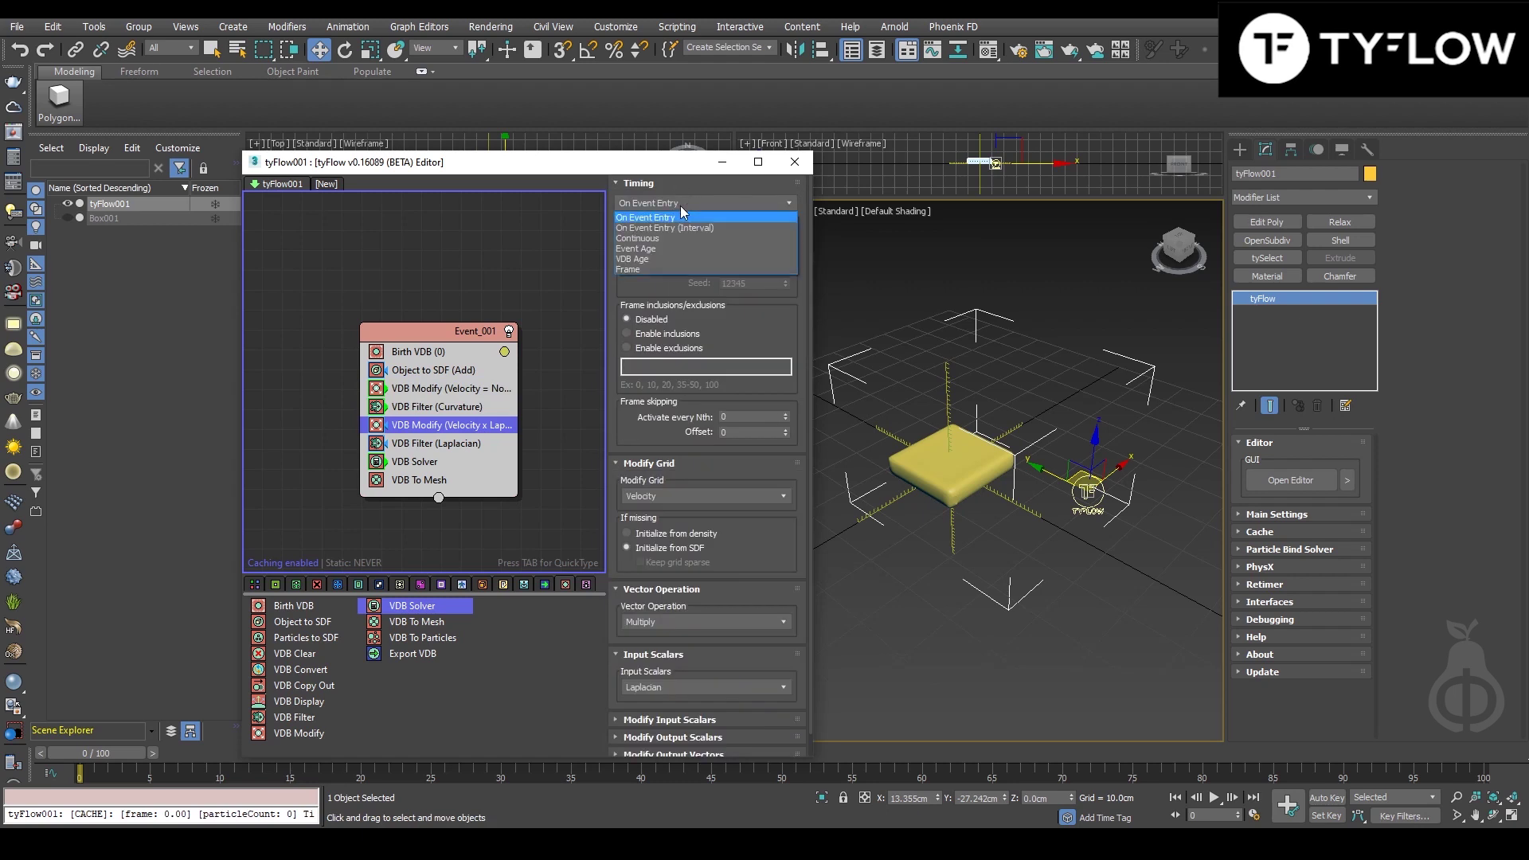
left_click(666, 238)
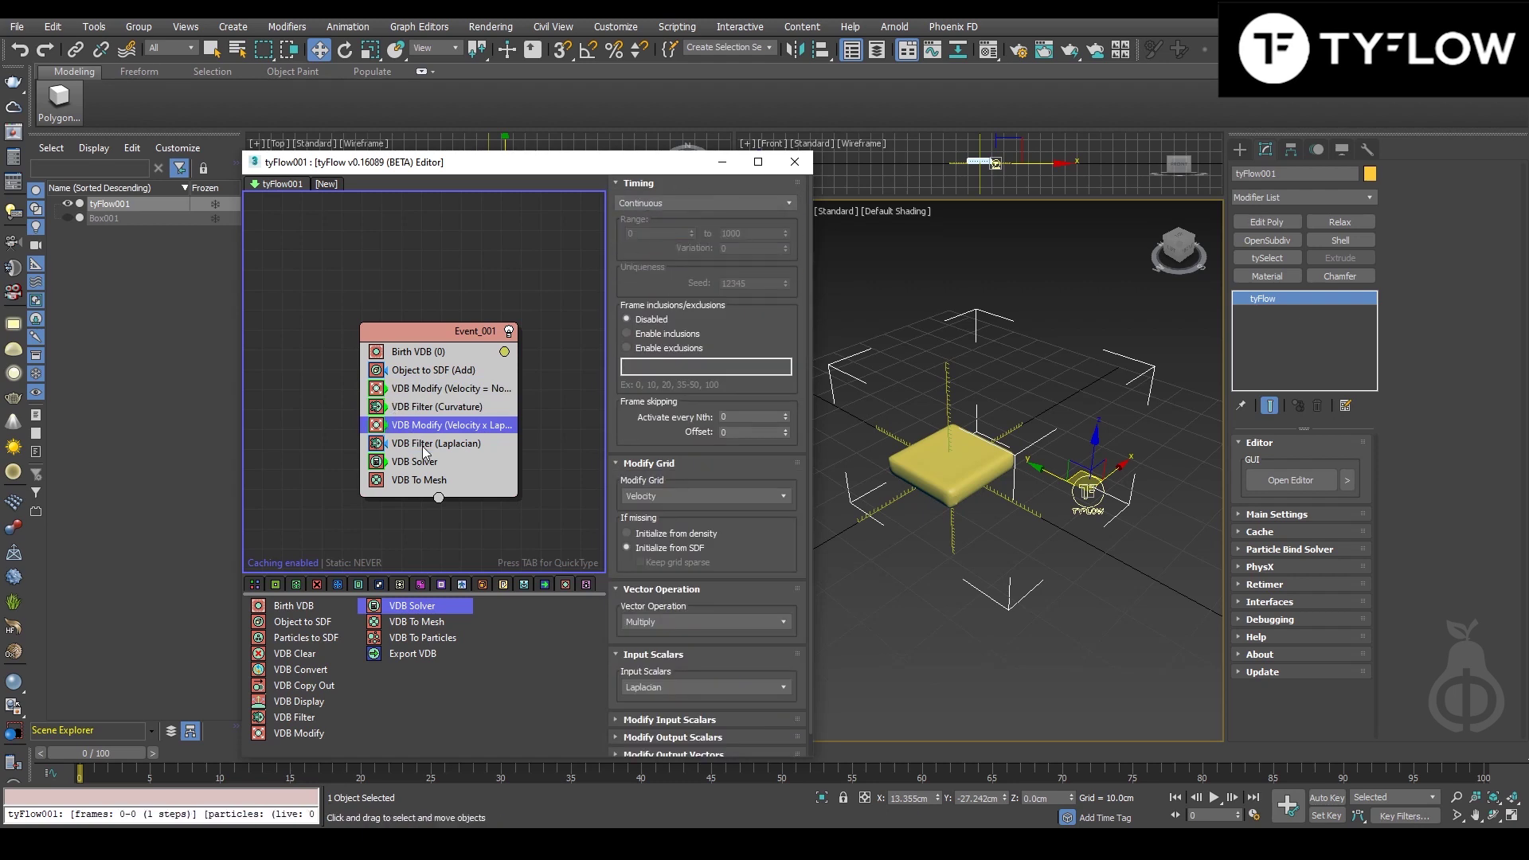
left_click(426, 446)
left_click(664, 185)
left_click(677, 204)
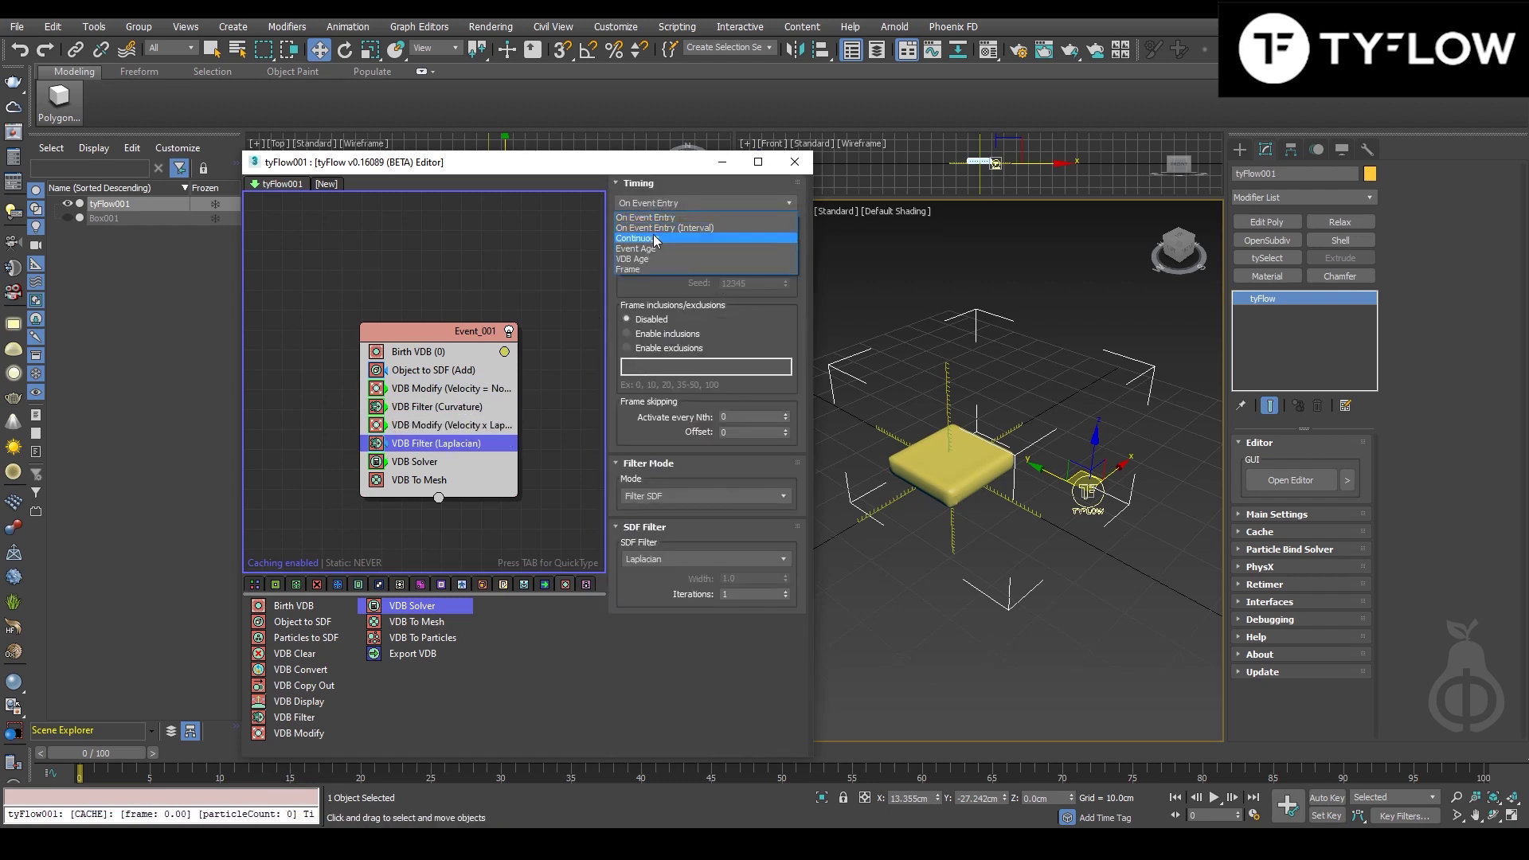
left_click(653, 237)
left_click(648, 184)
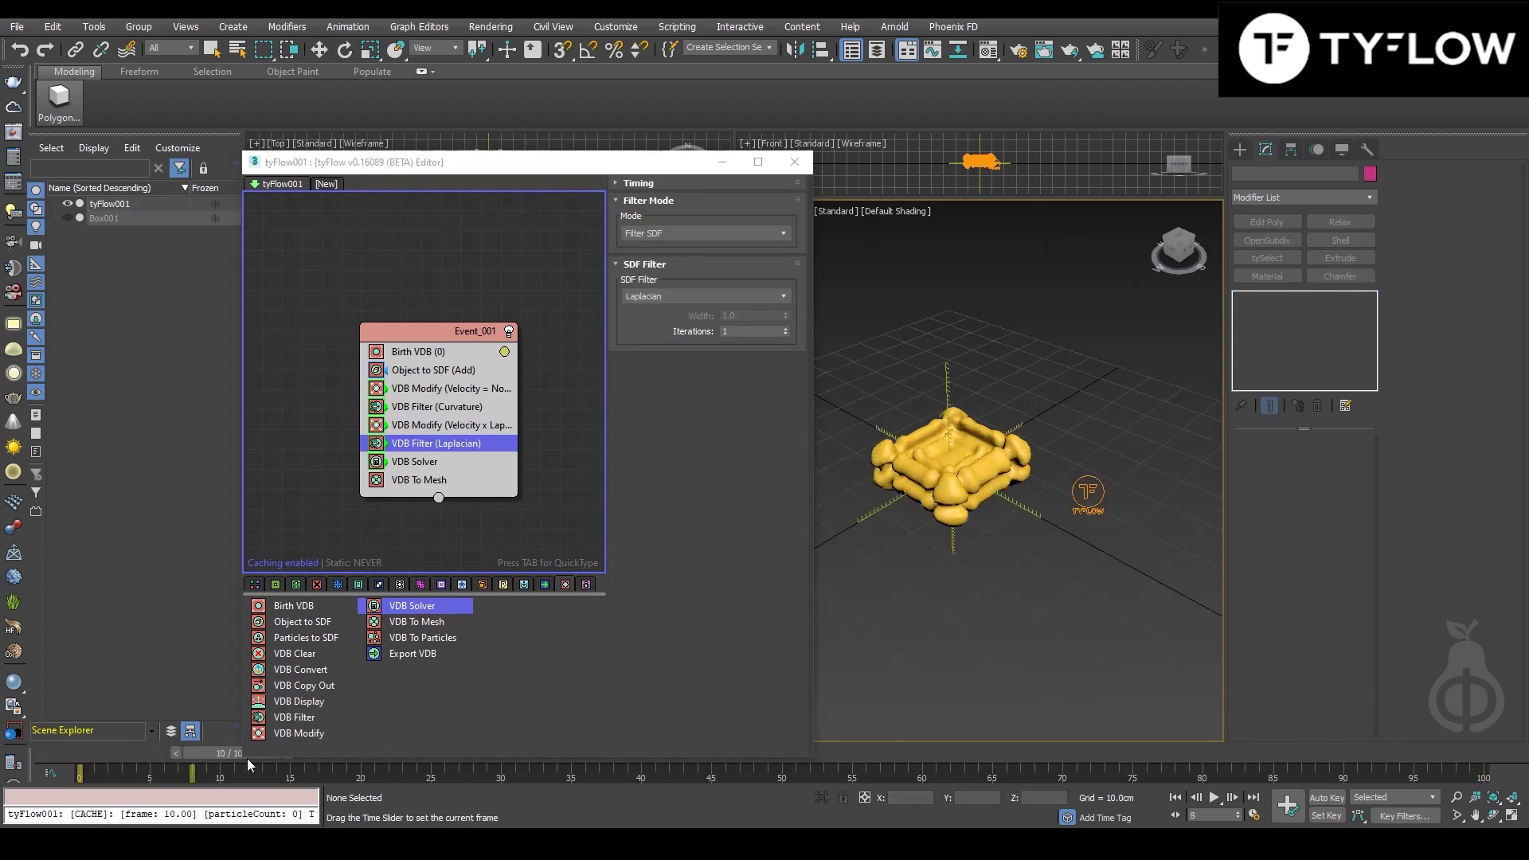
left_click_drag(601, 790, 1404, 744)
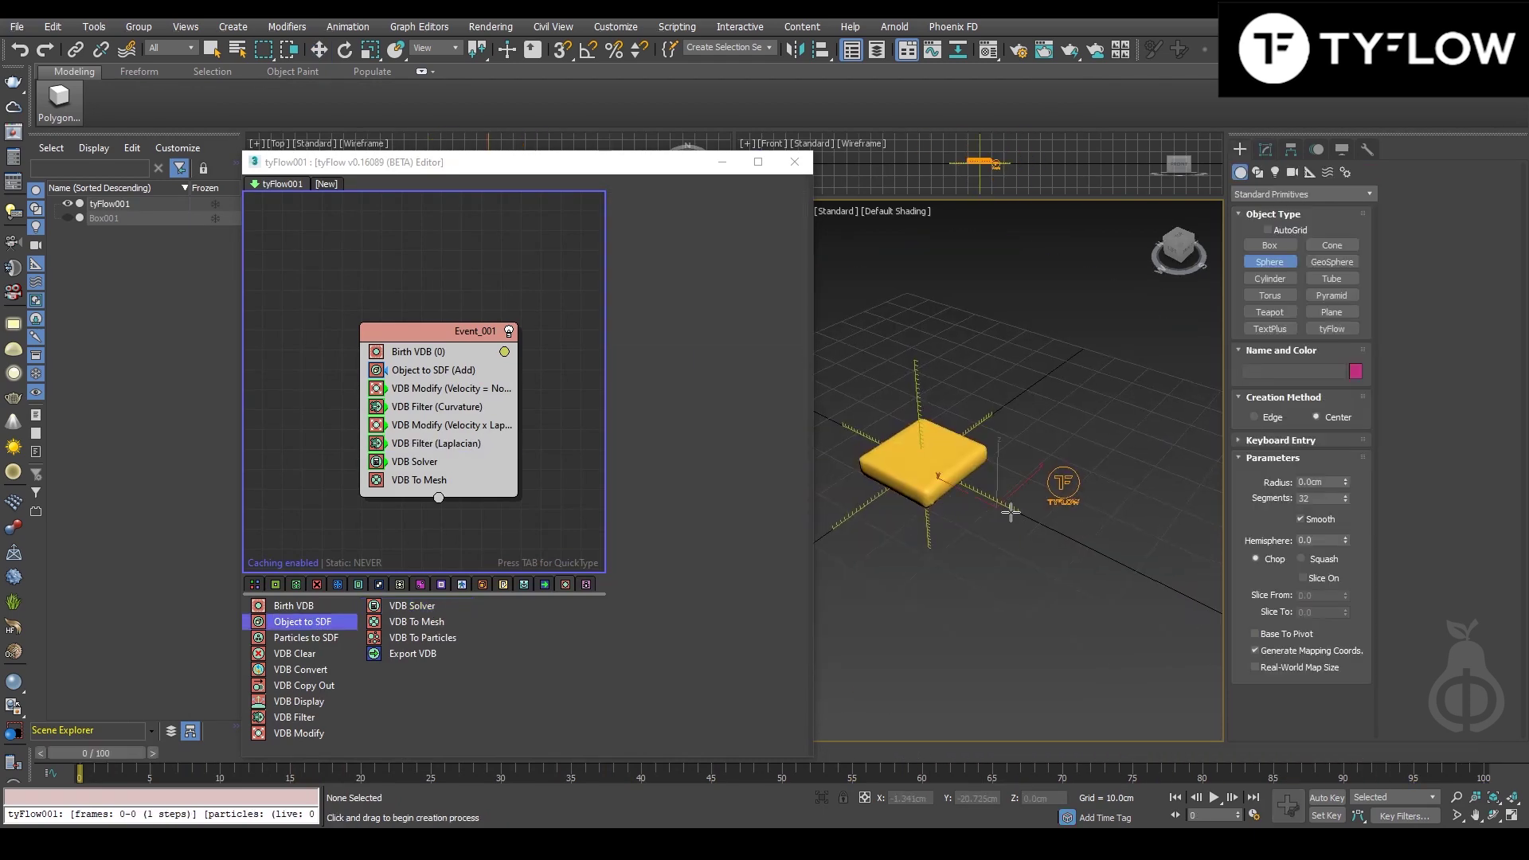
Create a sphere of about 14.8 cm radius overlapping one side of the box mesh.
left_click_drag(1010, 511, 1058, 542)
middle_click_drag(1059, 542, 1003, 512, "alt")
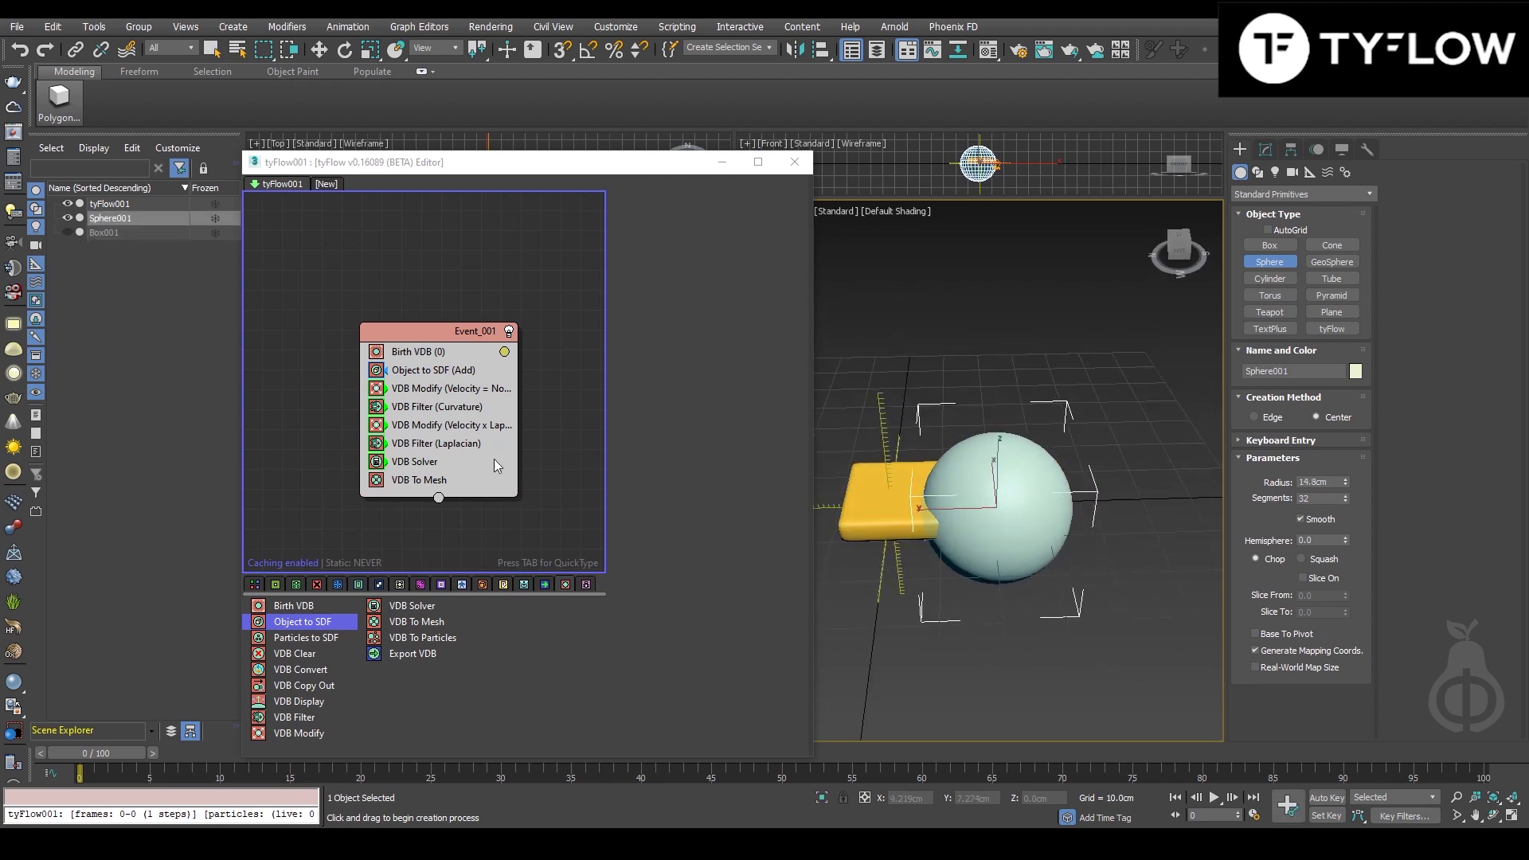
Add a second Object to SDF operator below the first with the sphere as its object, and hide the sphere.
left_click_drag(299, 631, 430, 383)
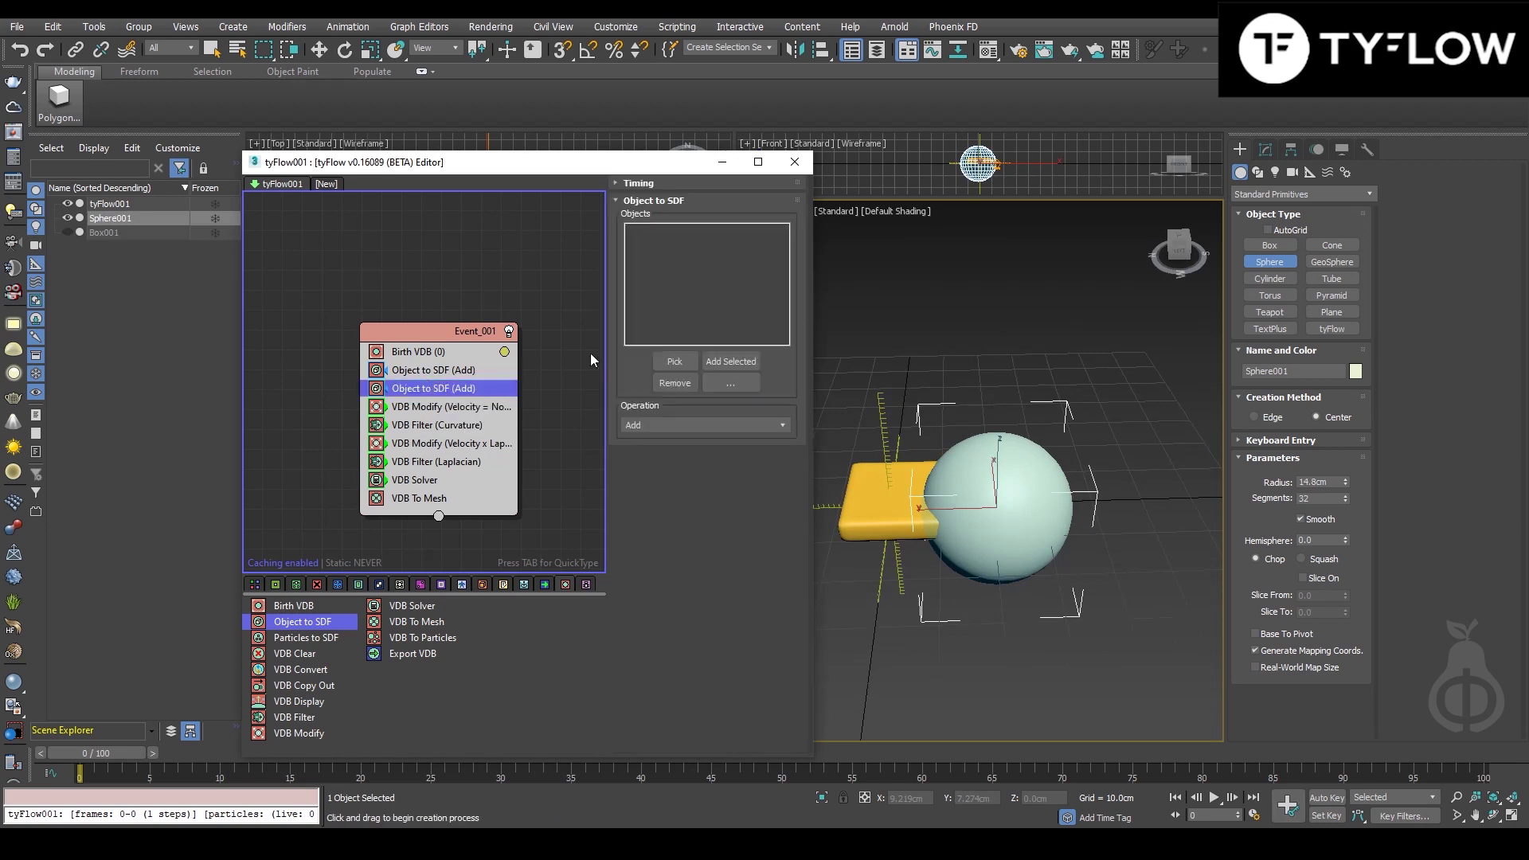
left_click(706, 364)
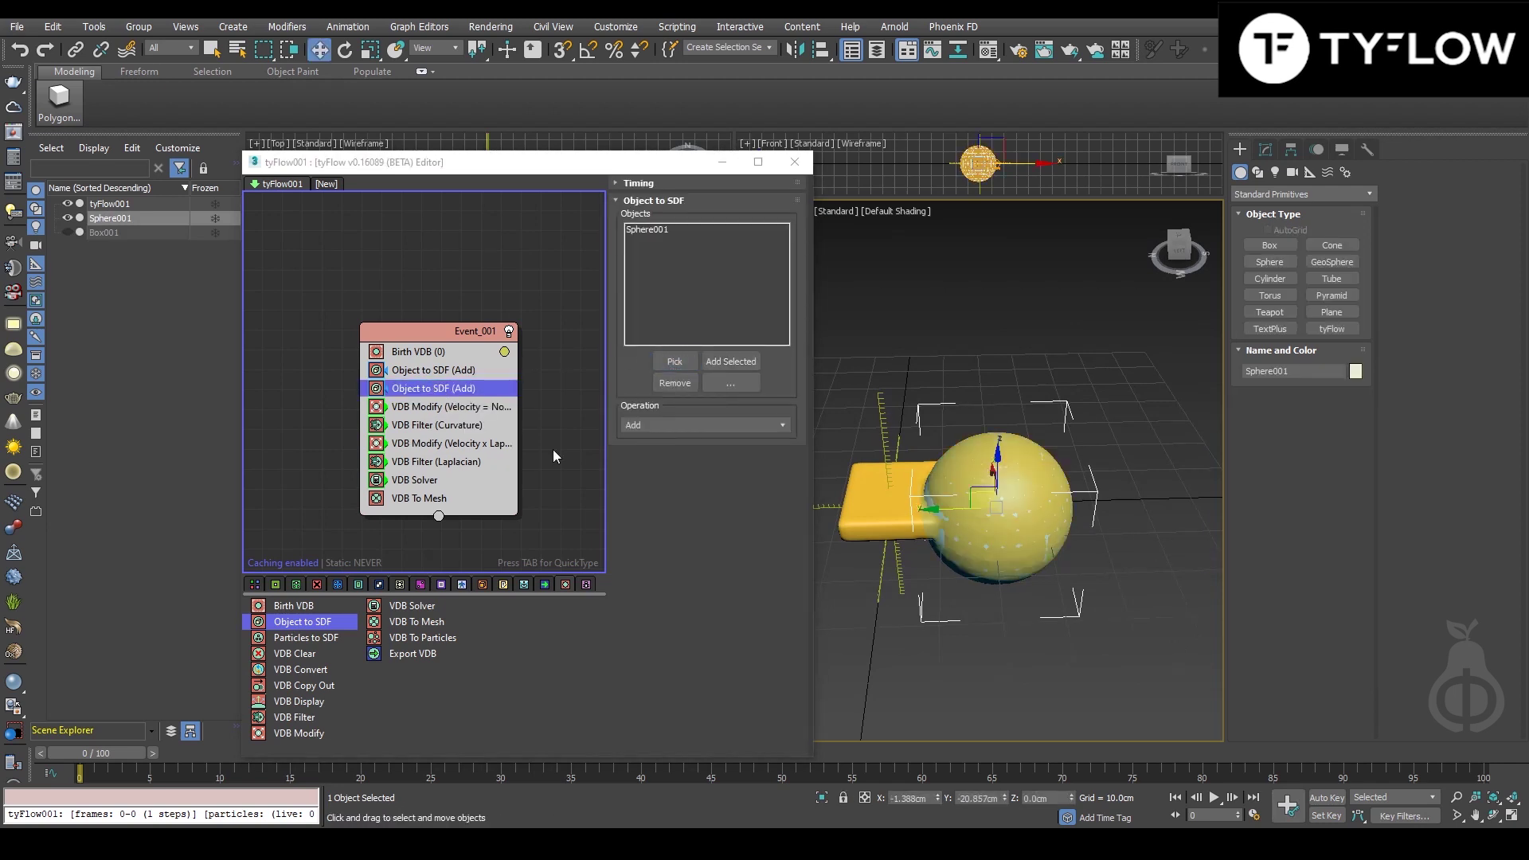
left_click(67, 218)
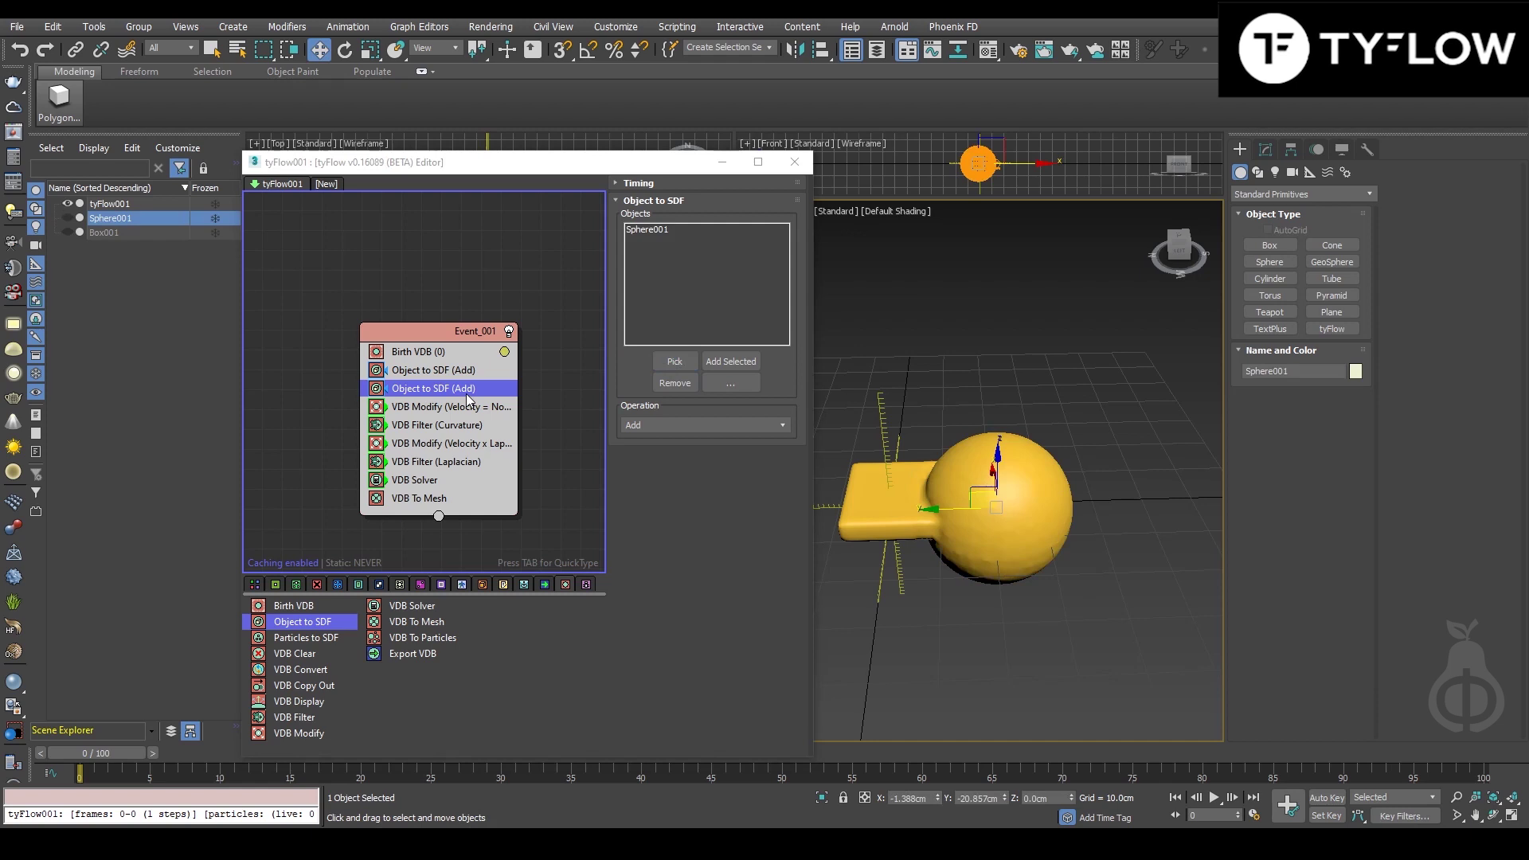
Set the sphere's Object to SDF operator to Subtract with Continuous timing.
left_click(743, 414)
left_click(715, 454)
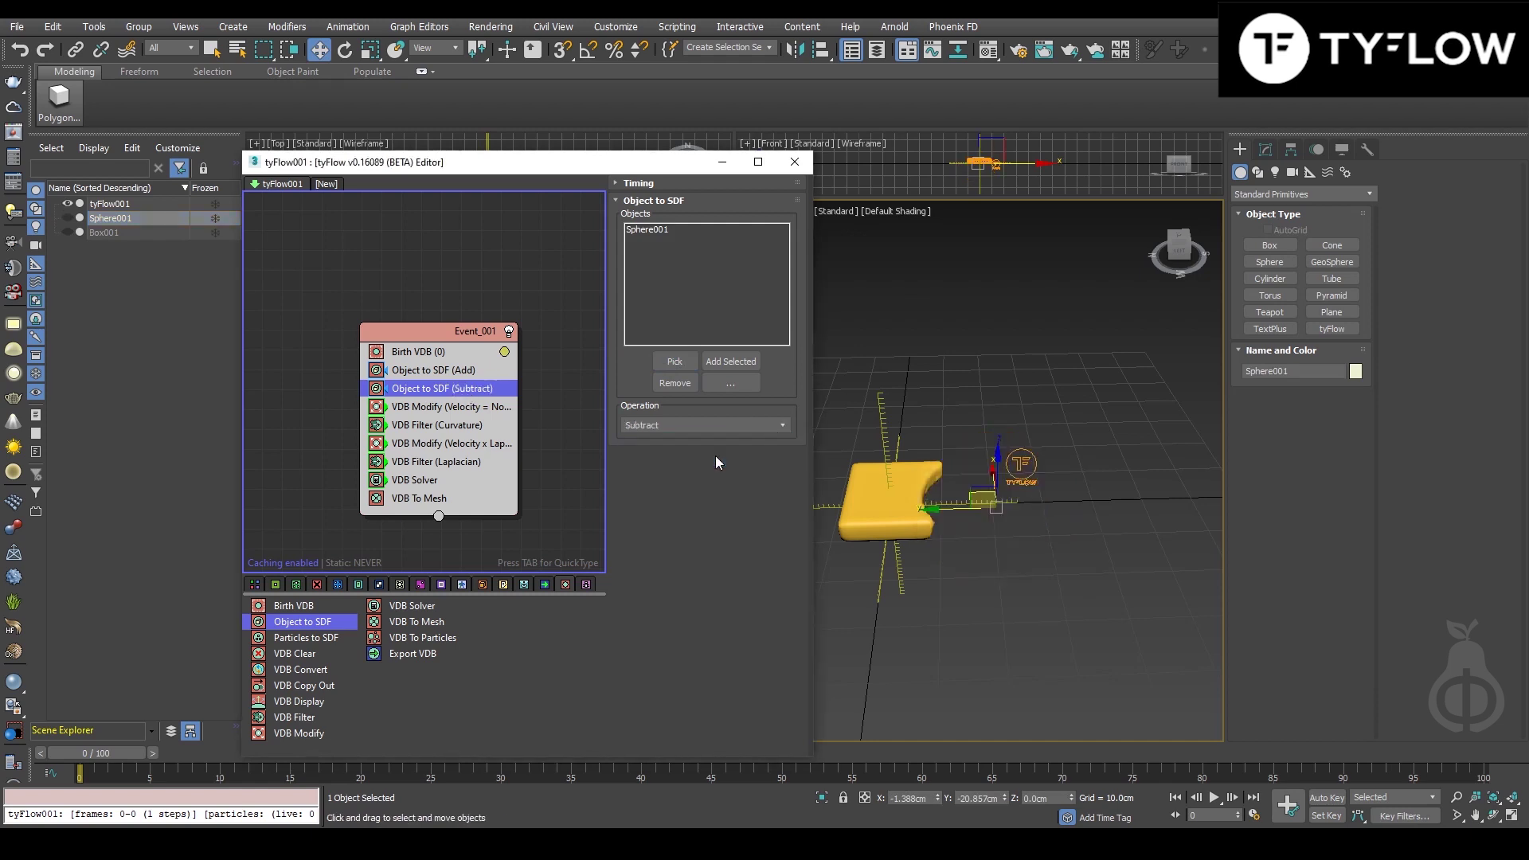
left_click(698, 183)
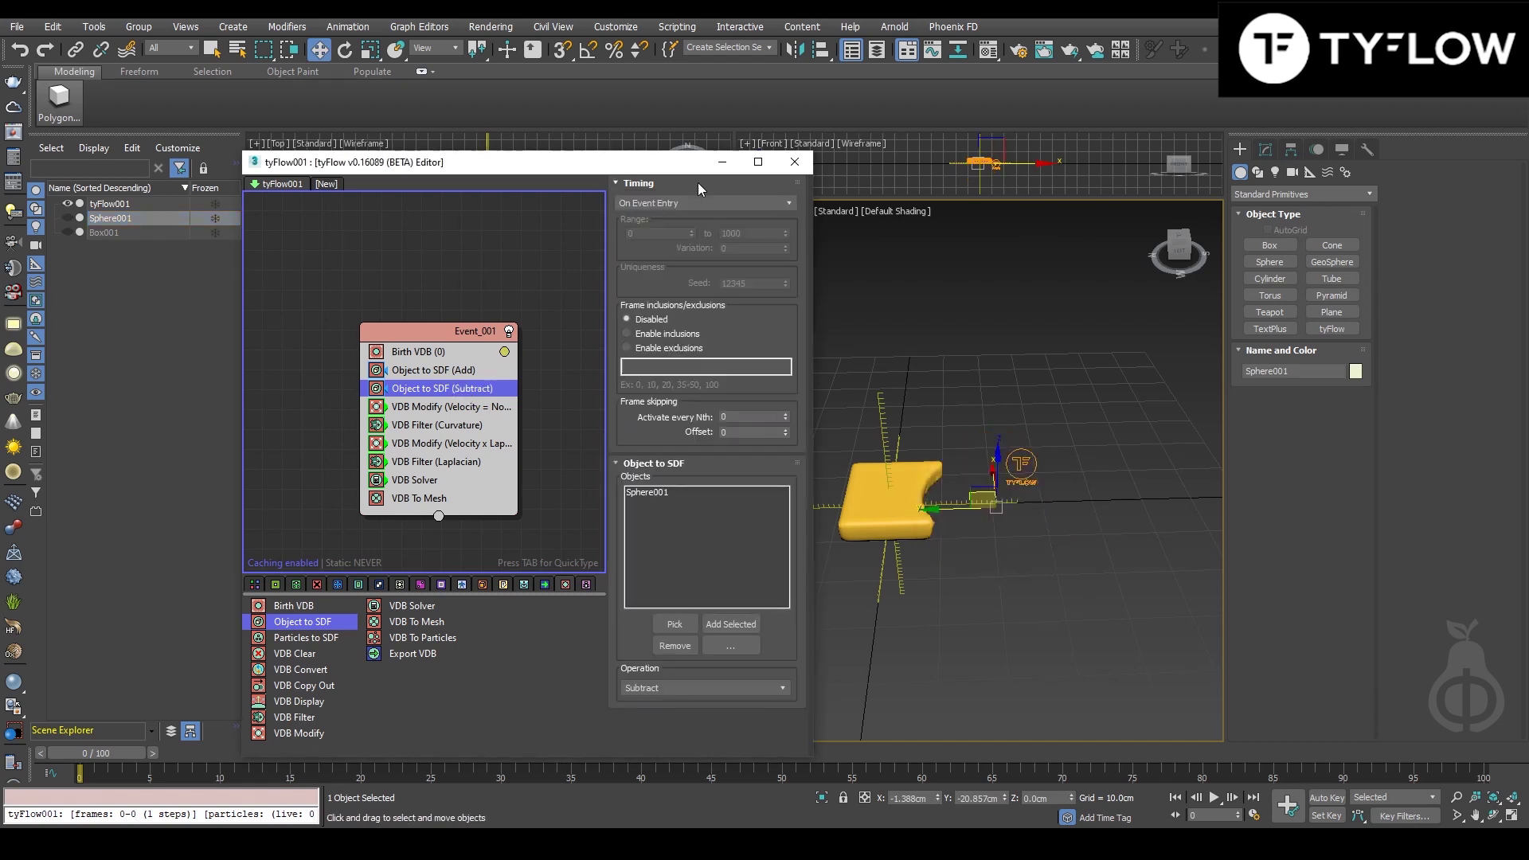
left_click(655, 203)
left_click(655, 238)
middle_click_drag(1054, 534, 940, 558, "alt")
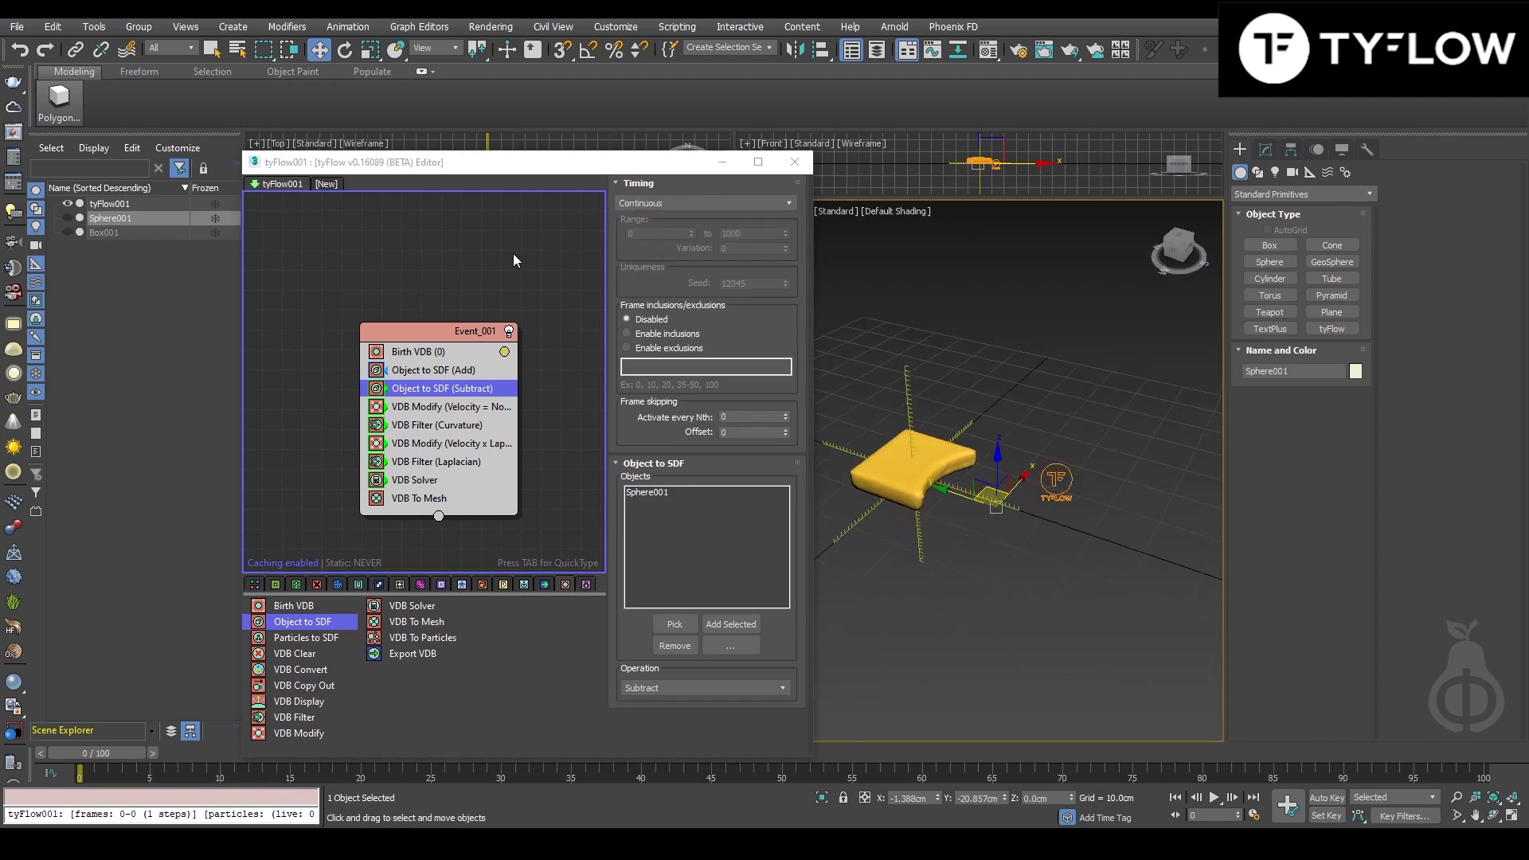
Advance the simulation to frame 43 and examine how the mesh grows around the subtracted sphere.
left_click_drag(542, 165, 538, 143)
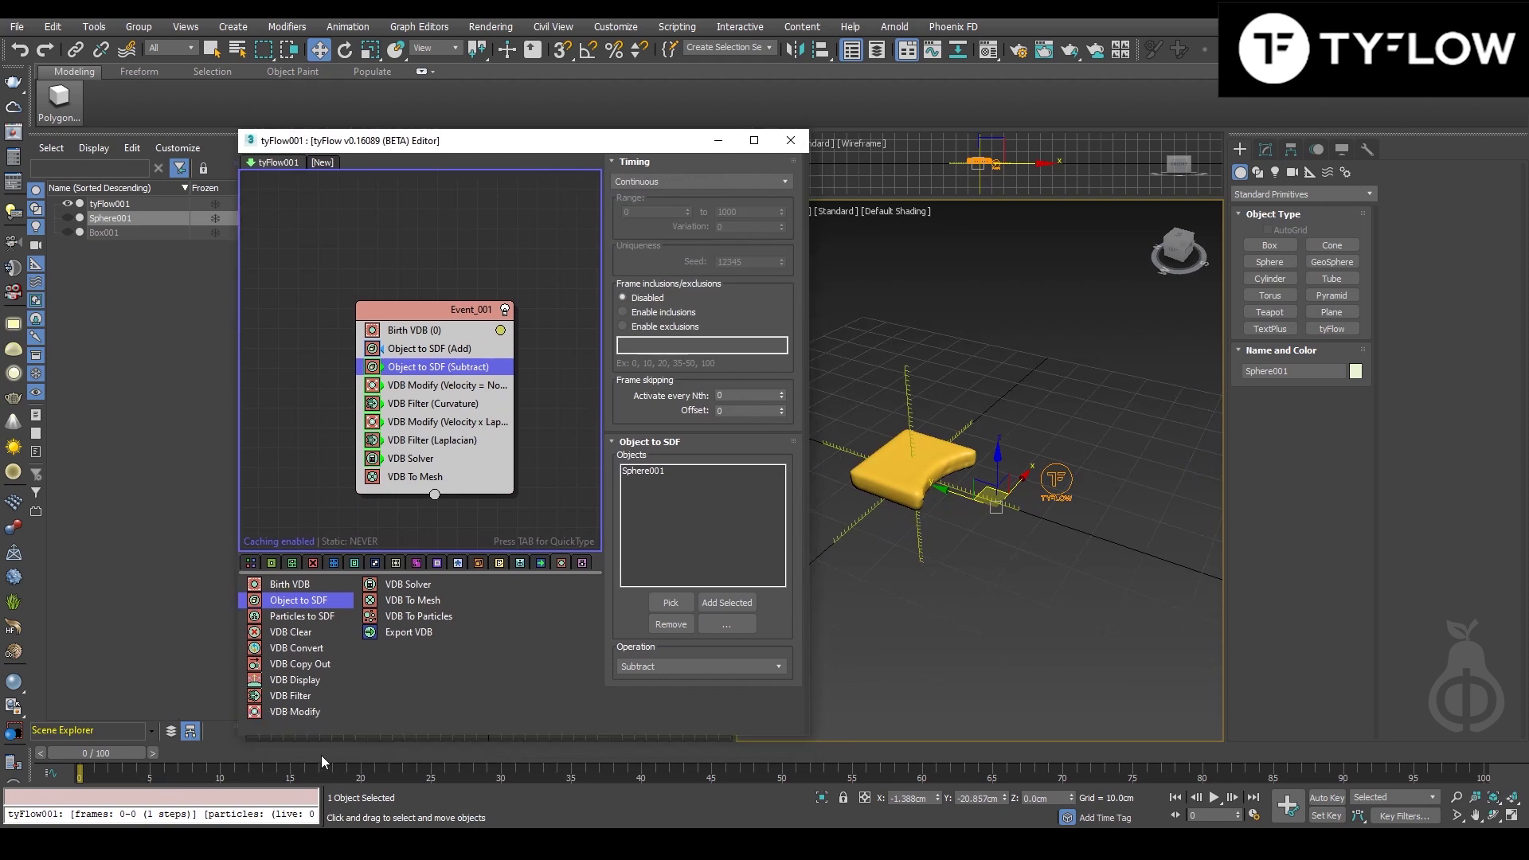
left_click_drag(344, 754, 926, 773)
key("w")
middle_click_drag(1027, 549, 1041, 580, "alt")
scroll(1075, 594, "down", 6)
scroll(1041, 581, "up", 3)
left_click_drag(406, 749, 685, 768)
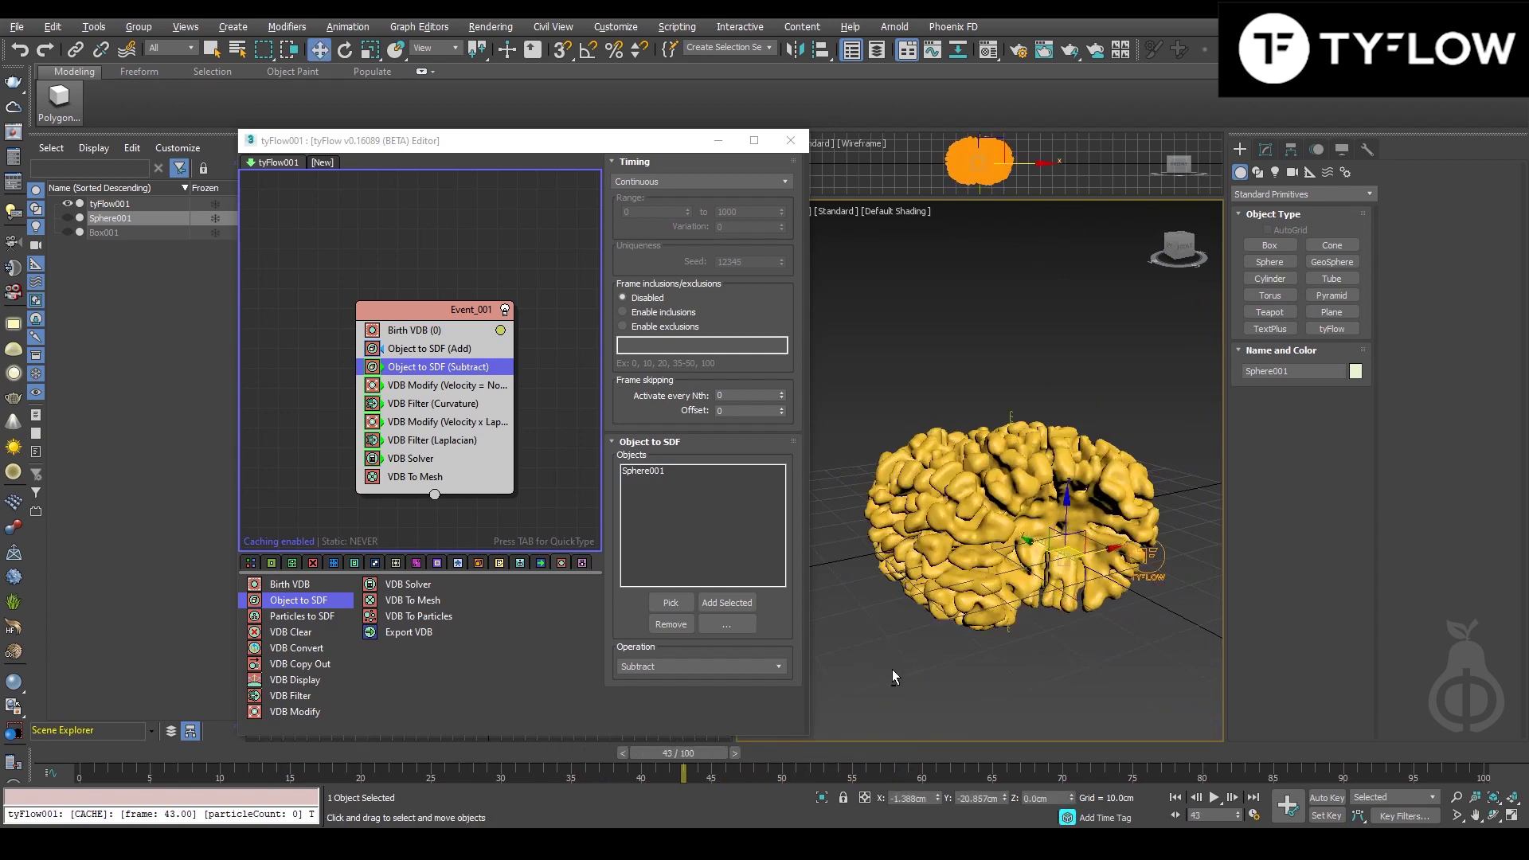
middle_click_drag(955, 533, 1053, 479, "alt")
Add a tySlice modifier to the tyFlow object and advance the simulation to frame 55.
left_click(974, 527)
left_click(1316, 191)
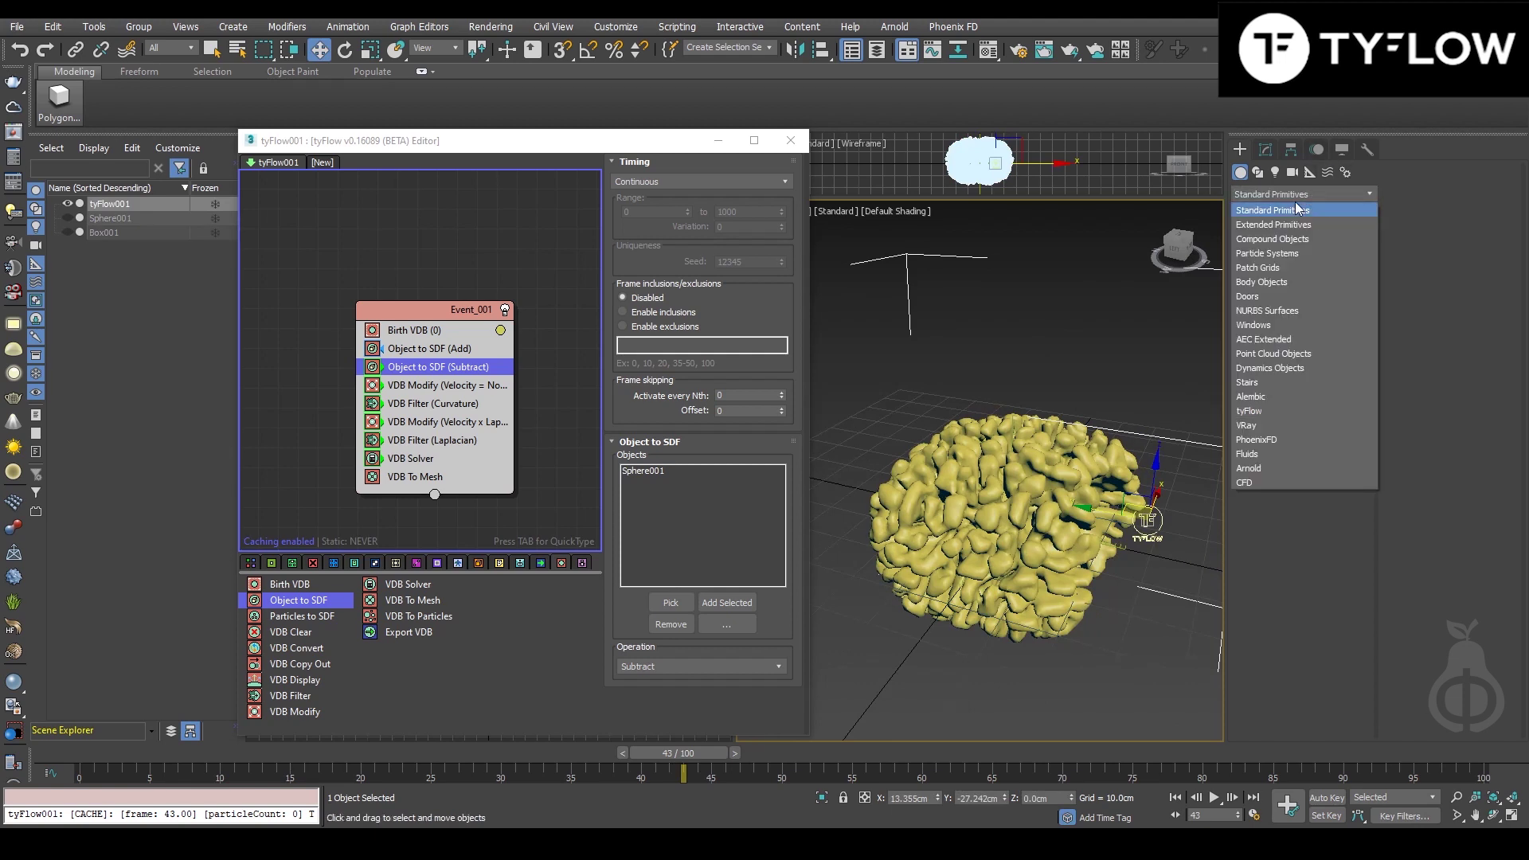
left_click(1259, 144)
left_click(1267, 150)
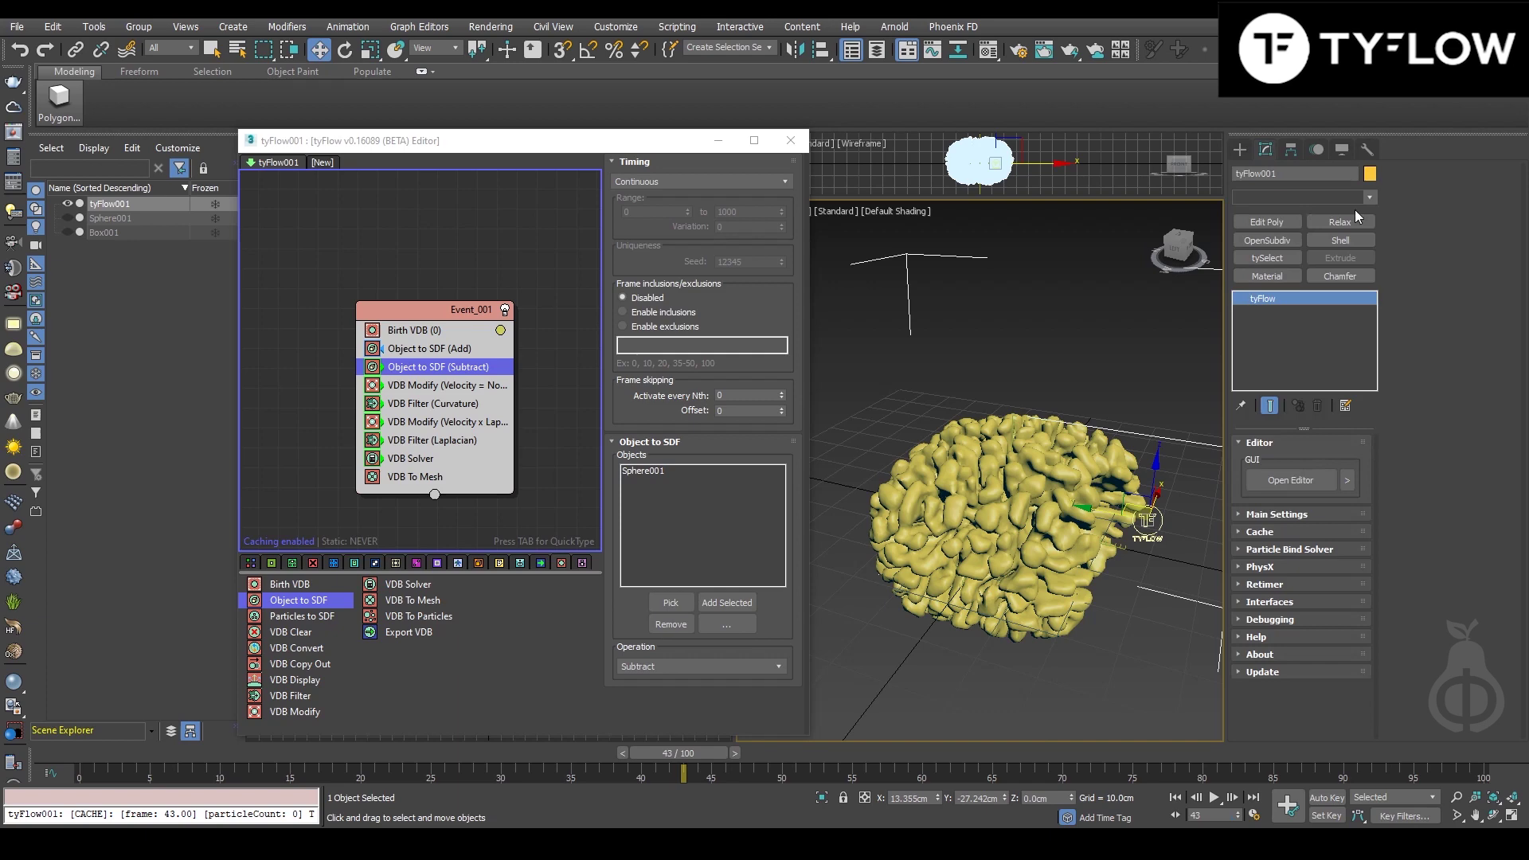
left_click(1354, 198)
scroll(1349, 601, "down", 10)
left_click(1346, 600)
left_click_drag(679, 753, 841, 797)
Duplicate the tySlice modifier and flip the copy's slice plane so that only a thin slab of the mesh is kept.
right_click(1310, 298)
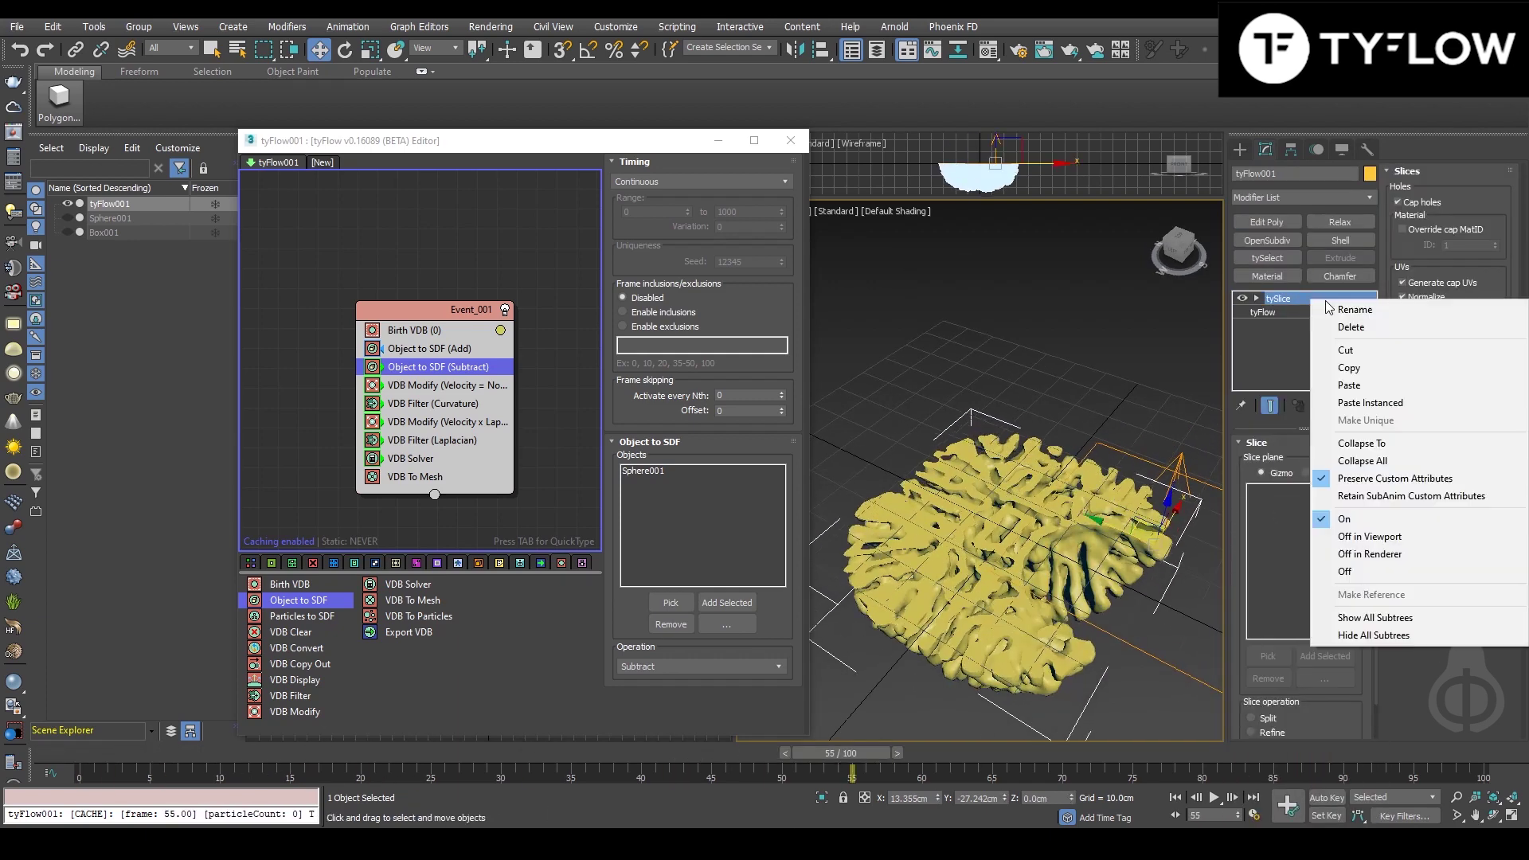
left_click(1350, 385)
key("s")
key("a")
key("e")
left_click_drag(1194, 521, 1164, 526)
key("w")
key("s")
key("a")
middle_click_drag(1131, 557, 1103, 534, "alt")
Advance the simulation to frame 68 and examine the growth pattern in the sliced cross-section.
left_click_drag(875, 753, 924, 676)
middle_click_drag(933, 638, 930, 702, "alt")
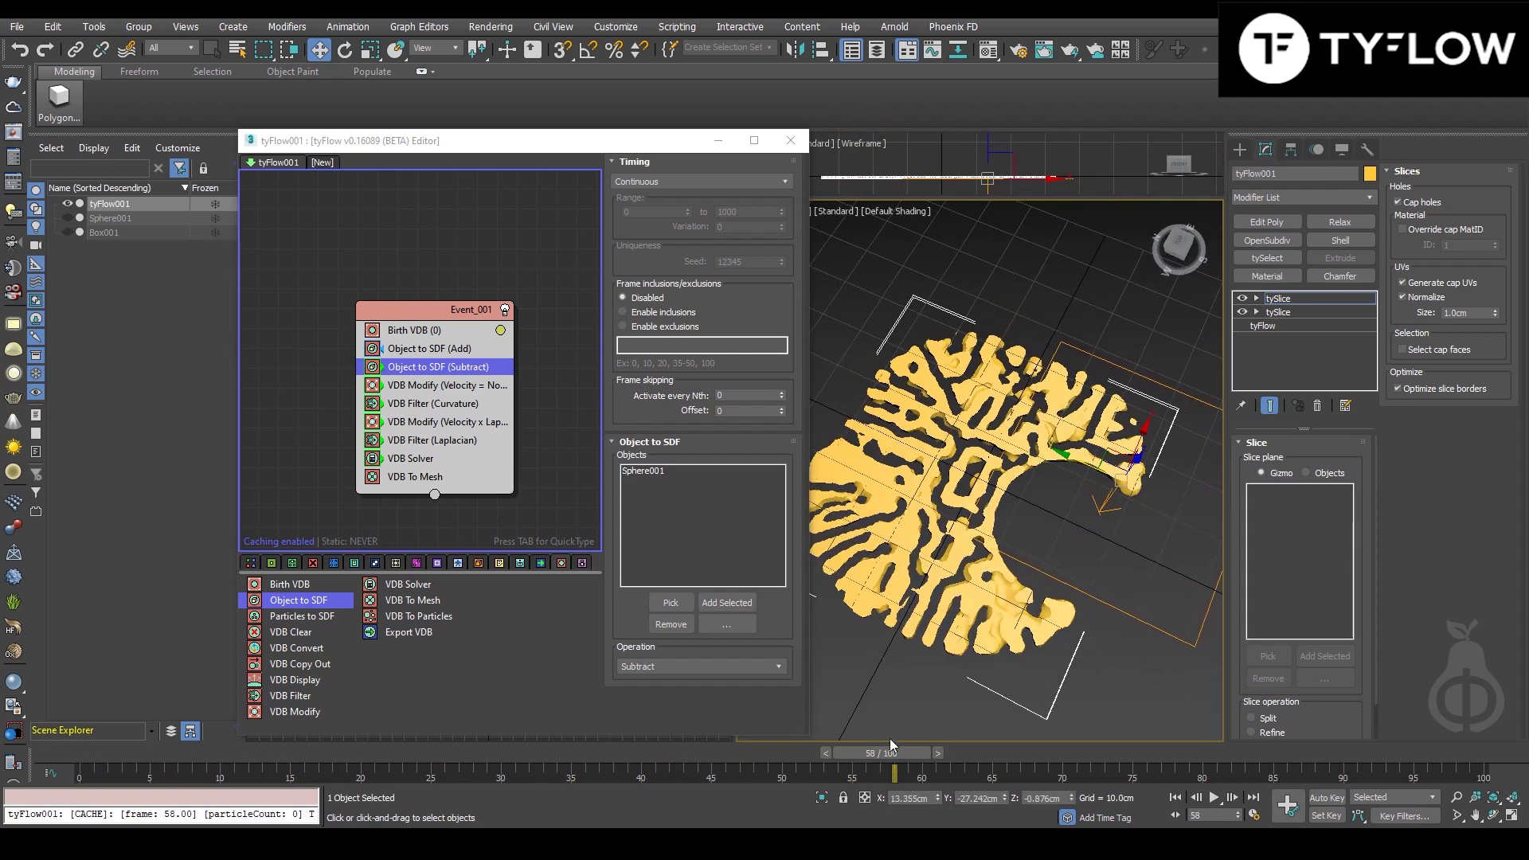
left_click_drag(891, 745, 1039, 753)
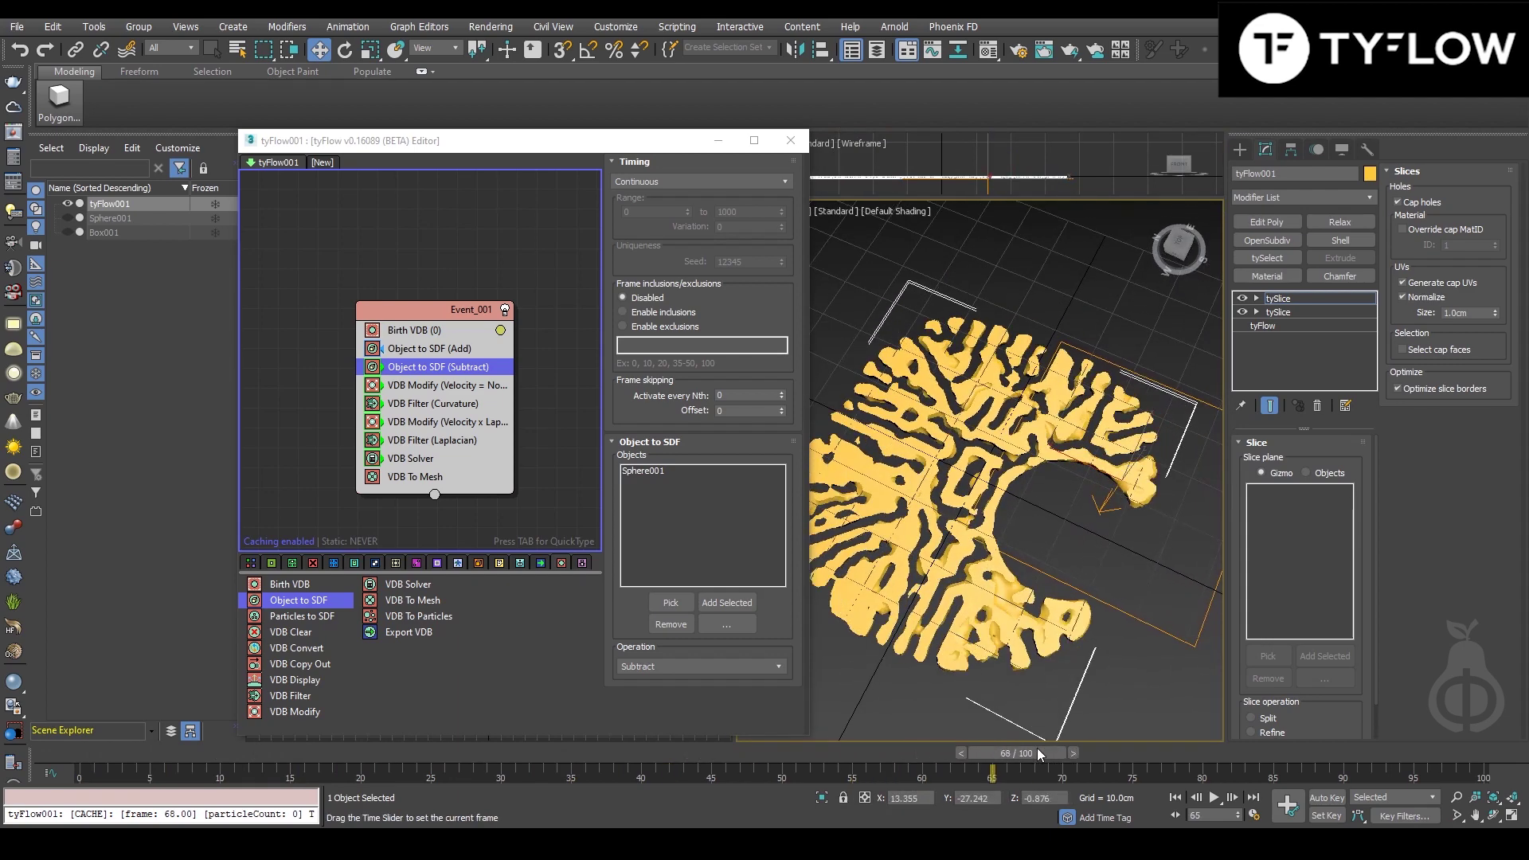
middle_click_drag(1049, 662, 1018, 593, "alt")
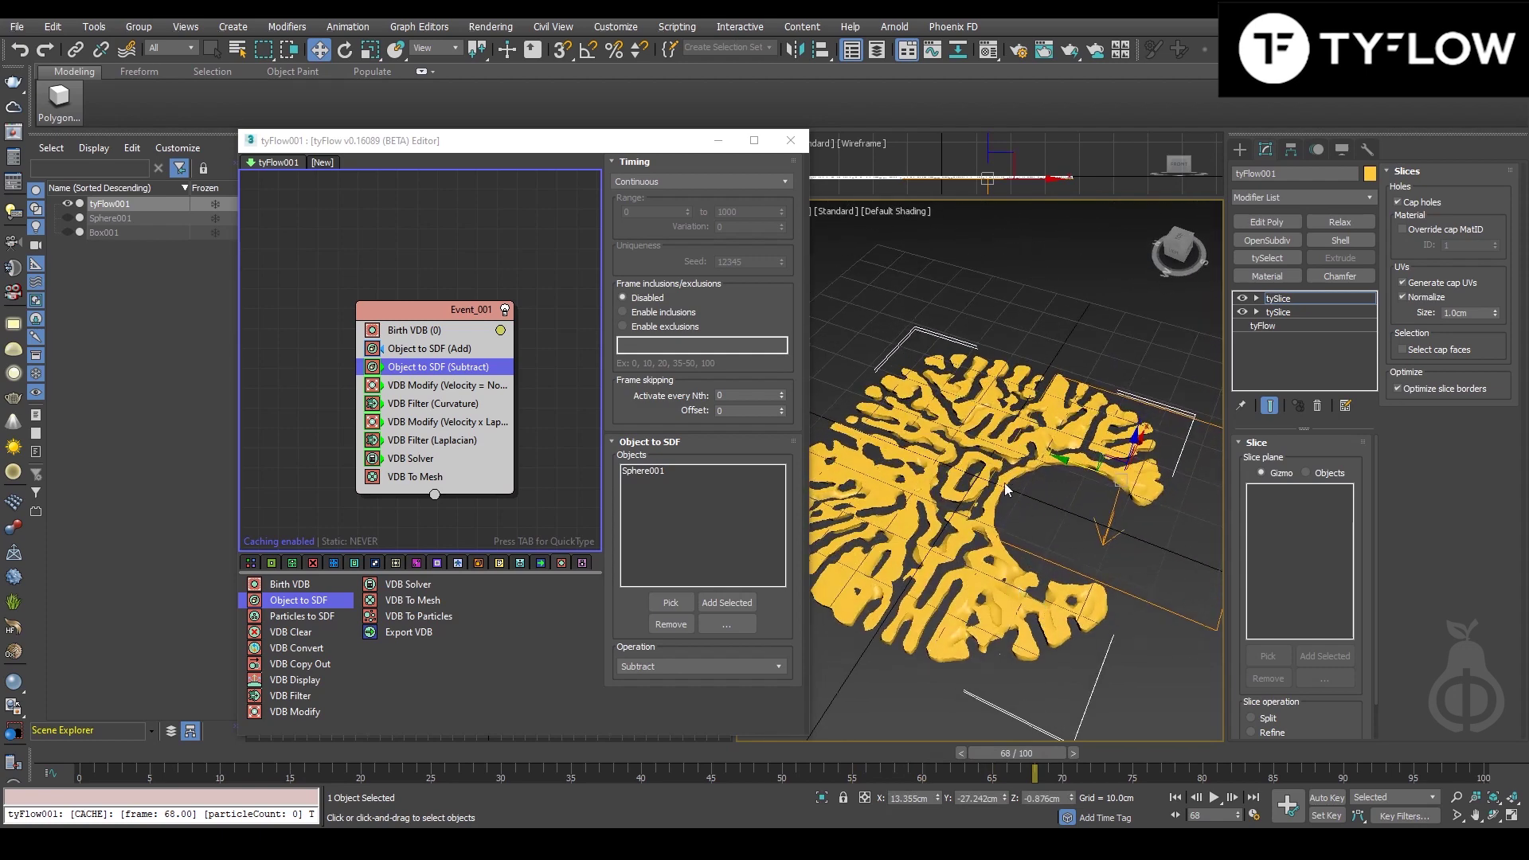
middle_click_drag(1007, 532, 1006, 383, "alt")
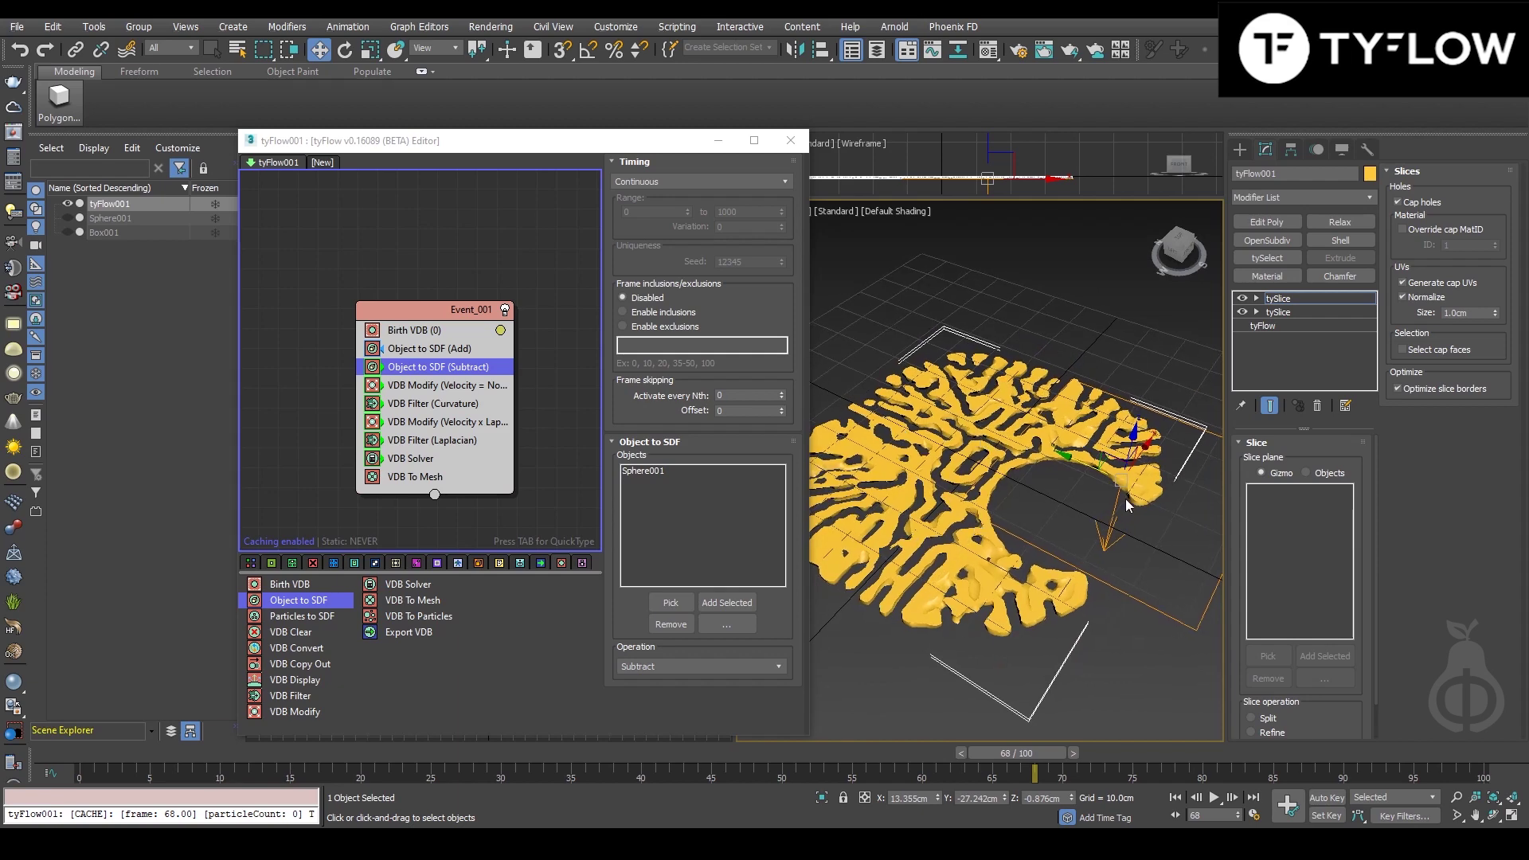
Go back to frame 2 and remove both tySlice modifiers from the tyFlow object.
left_click_drag(79, 754, 124, 763)
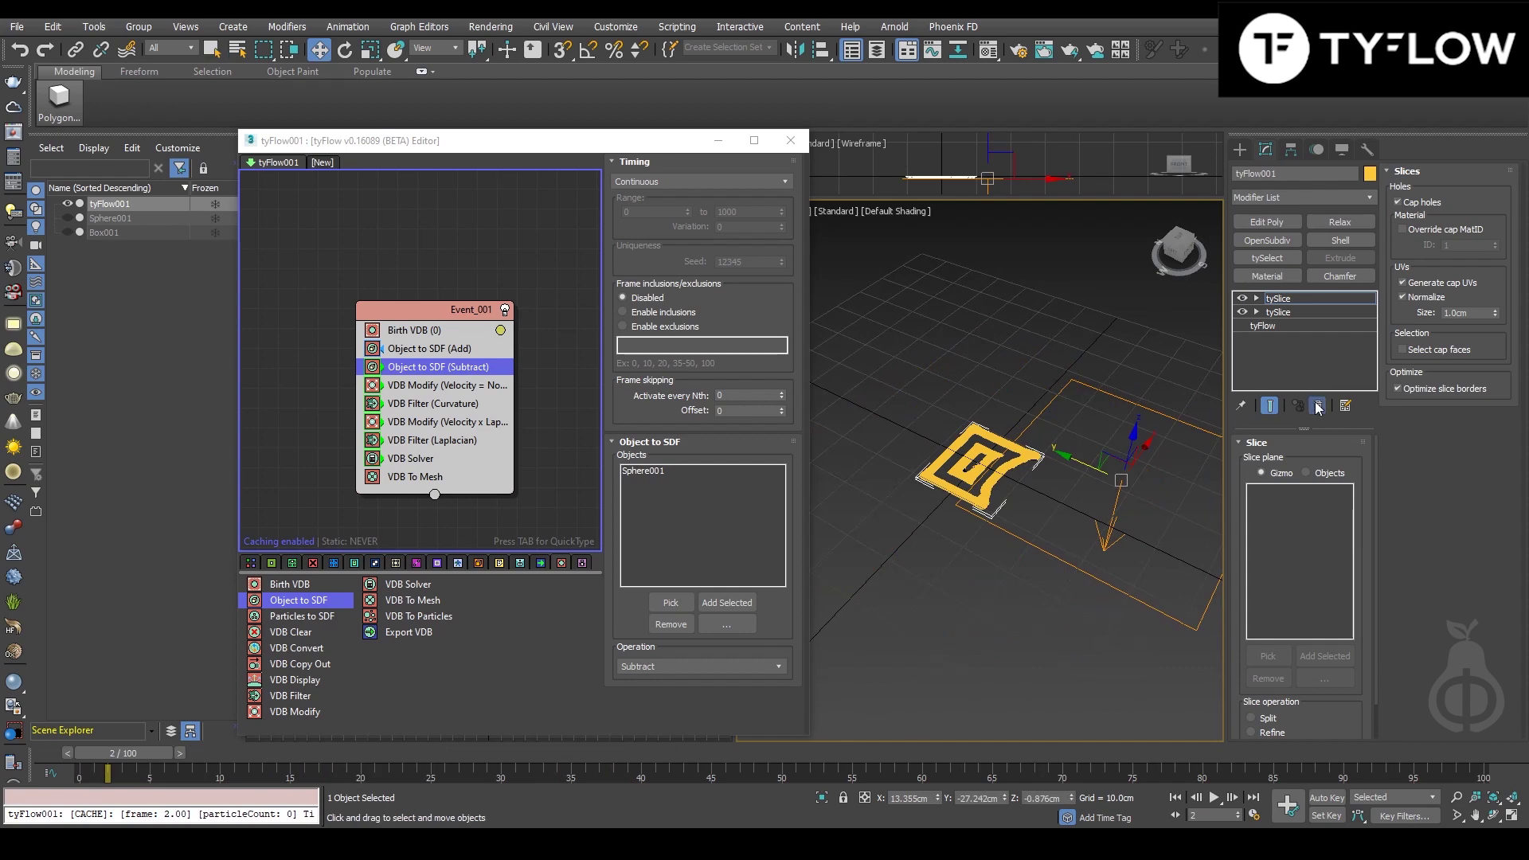
left_click(1318, 405)
left_click(1318, 406)
Create a text shape reading "X" over the box mesh and extrude it 6 cm.
left_click(1239, 149)
left_click(1257, 172)
left_click(1269, 324)
left_click(953, 536)
left_click_drag(1295, 579, 1242, 580)
type("X")
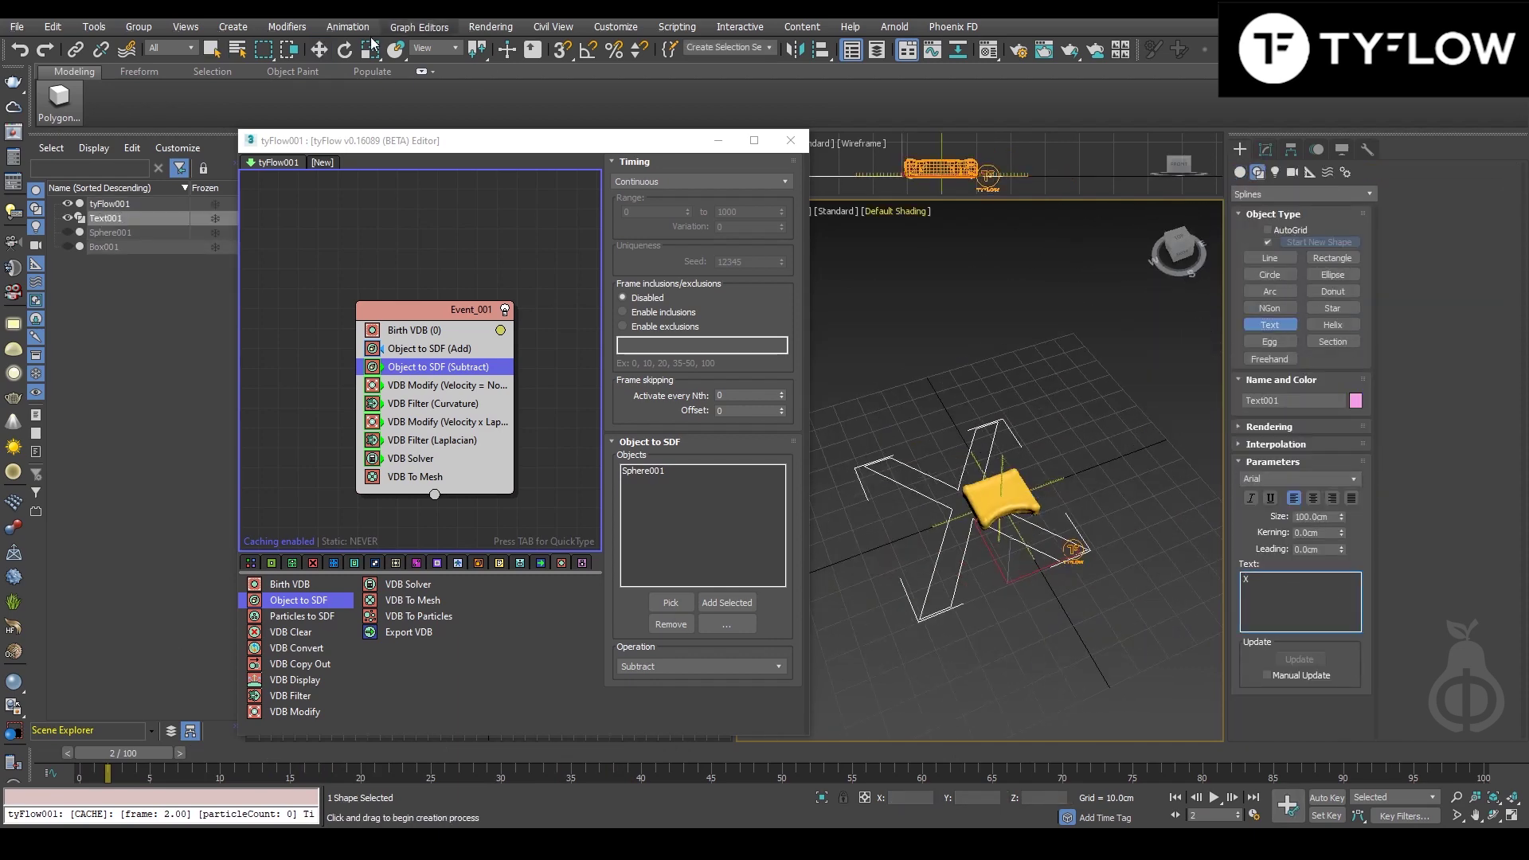
left_click(1266, 150)
left_click(1341, 257)
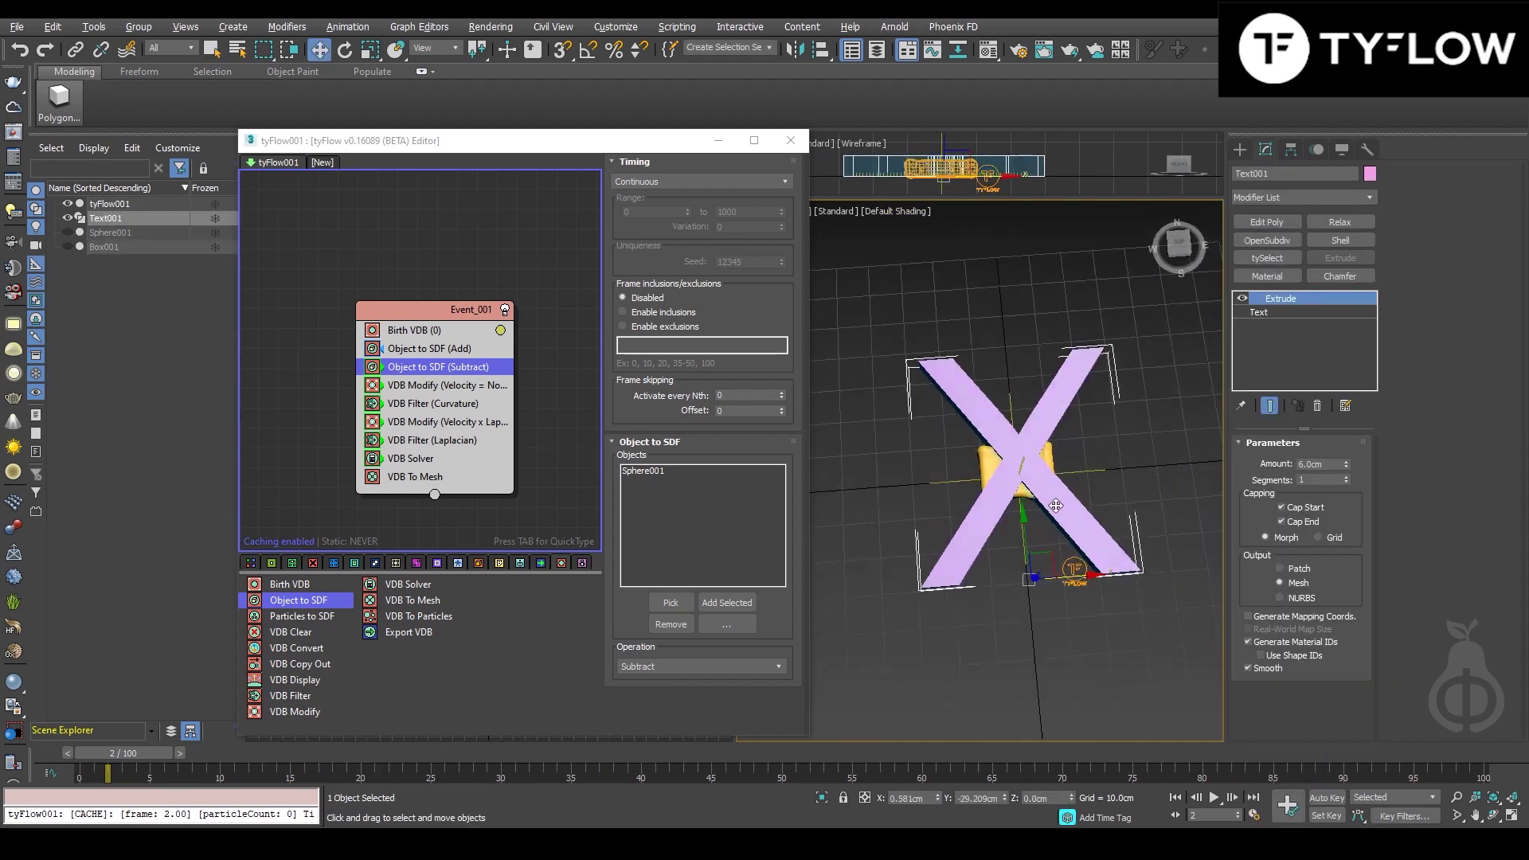
Set the X text's size to 138 cm and move it so that it is centered over the box mesh.
left_click(1275, 313)
left_click_drag(1342, 532, 1342, 503)
left_click_drag(1023, 518, 1026, 566)
middle_click_drag(1025, 567, 991, 474, "alt")
scroll(943, 481, "up", 4)
scroll(945, 483, "down", 4)
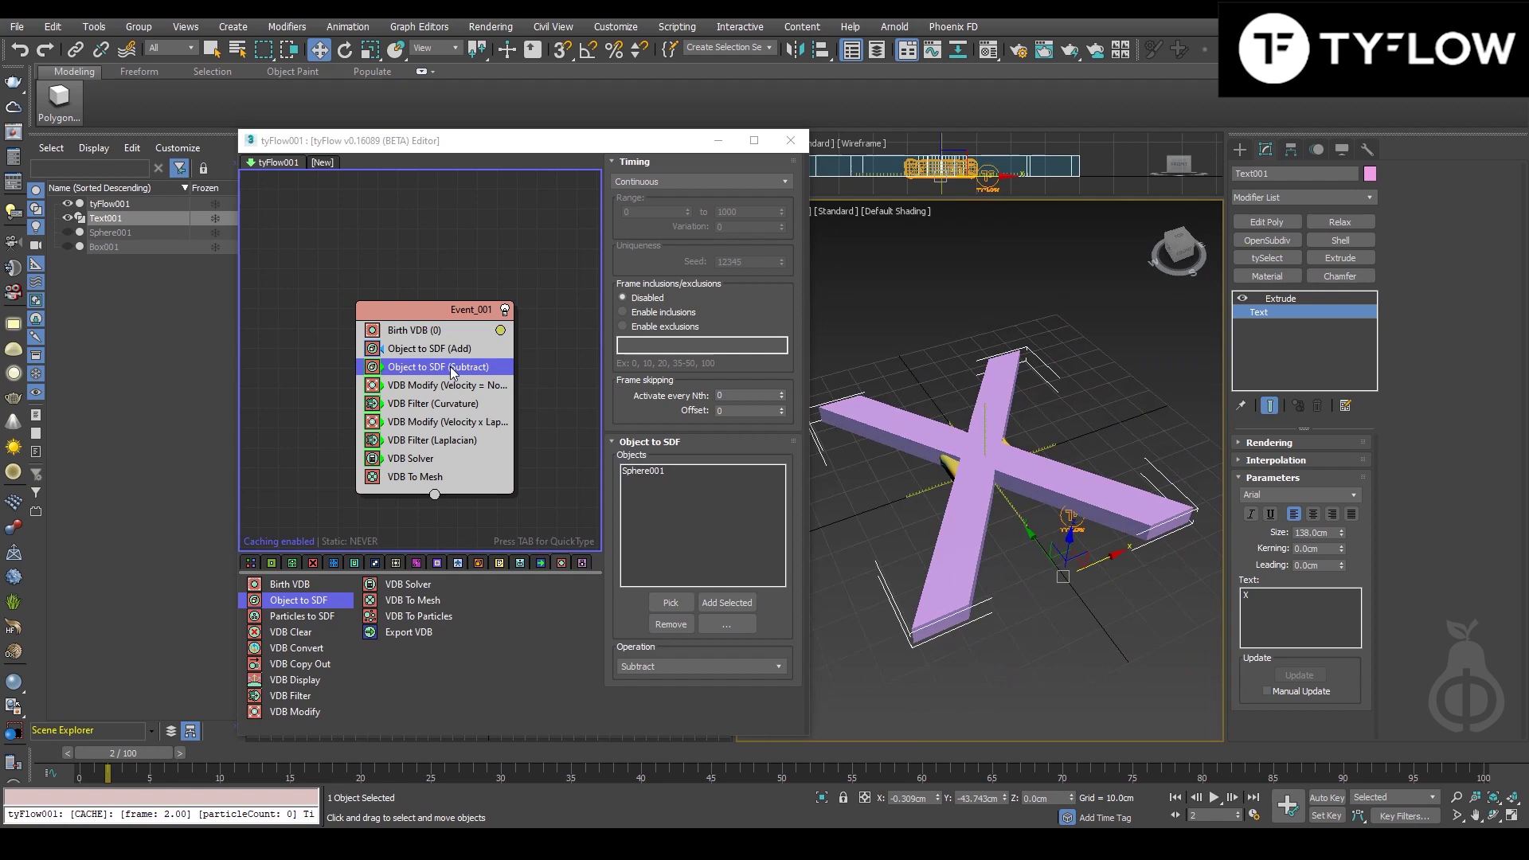
Disable the subtracting Object to SDF operator and add a new Object to SDF below it with Continuous timing.
left_click(373, 367)
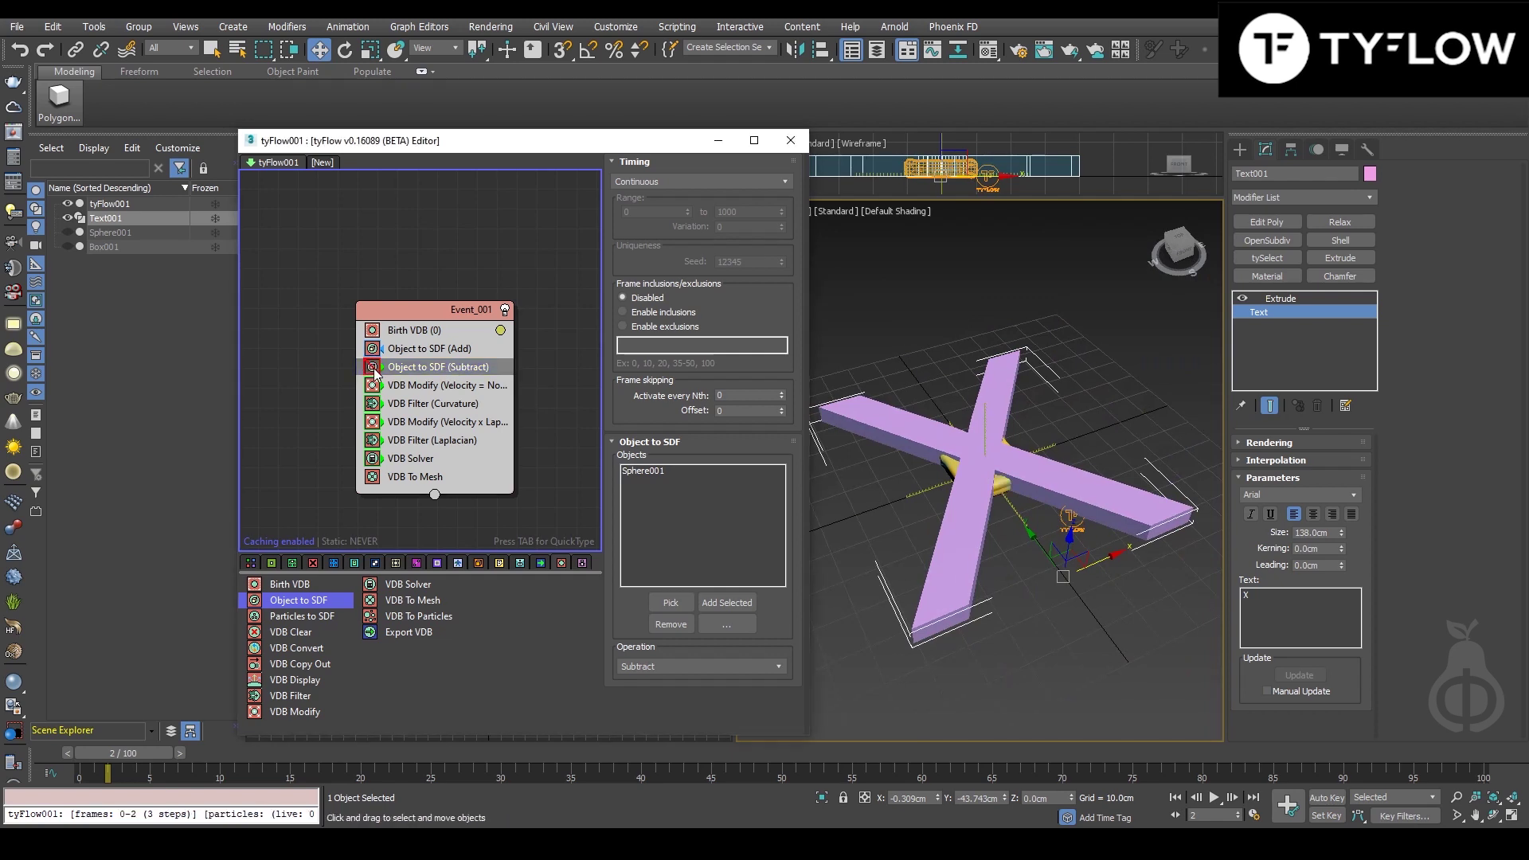
left_click_drag(317, 603, 408, 392)
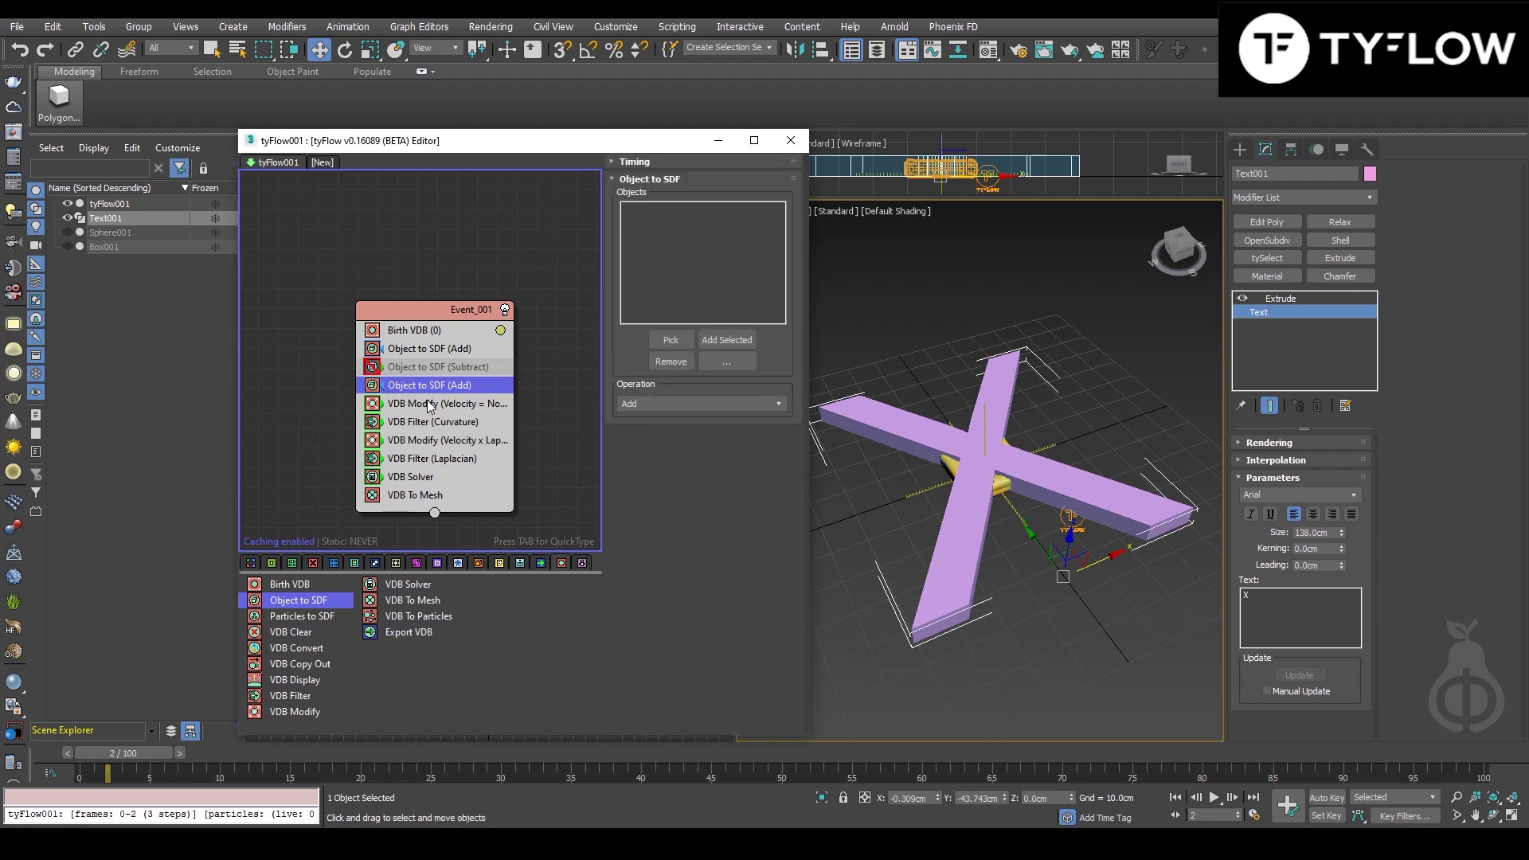
left_click(676, 162)
left_click(670, 181)
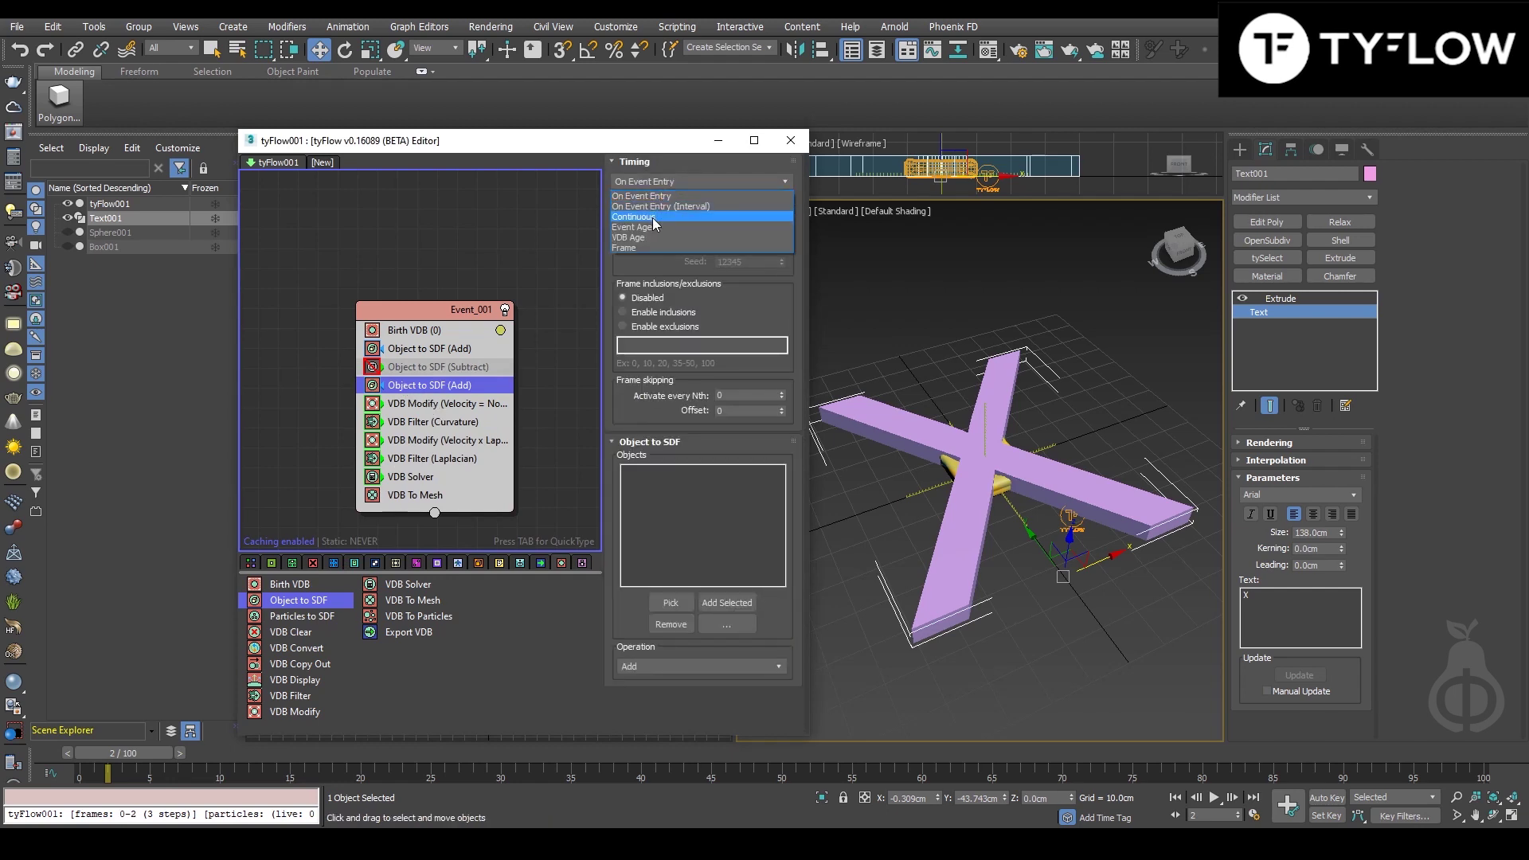
left_click(653, 217)
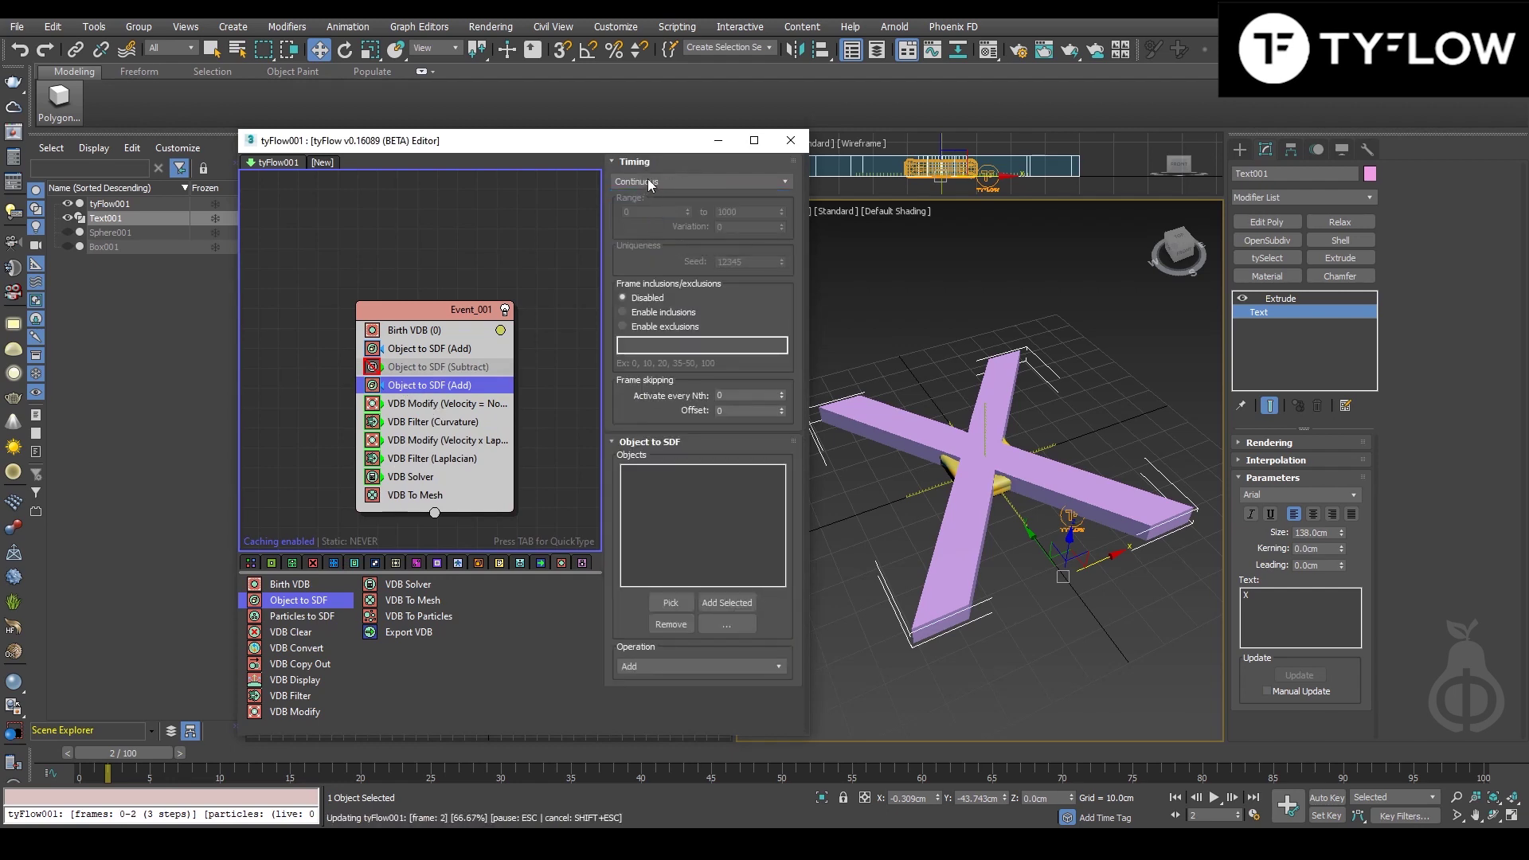
Assign the X text to the new Object to SDF operator and hide the text in the scene.
left_click(671, 603)
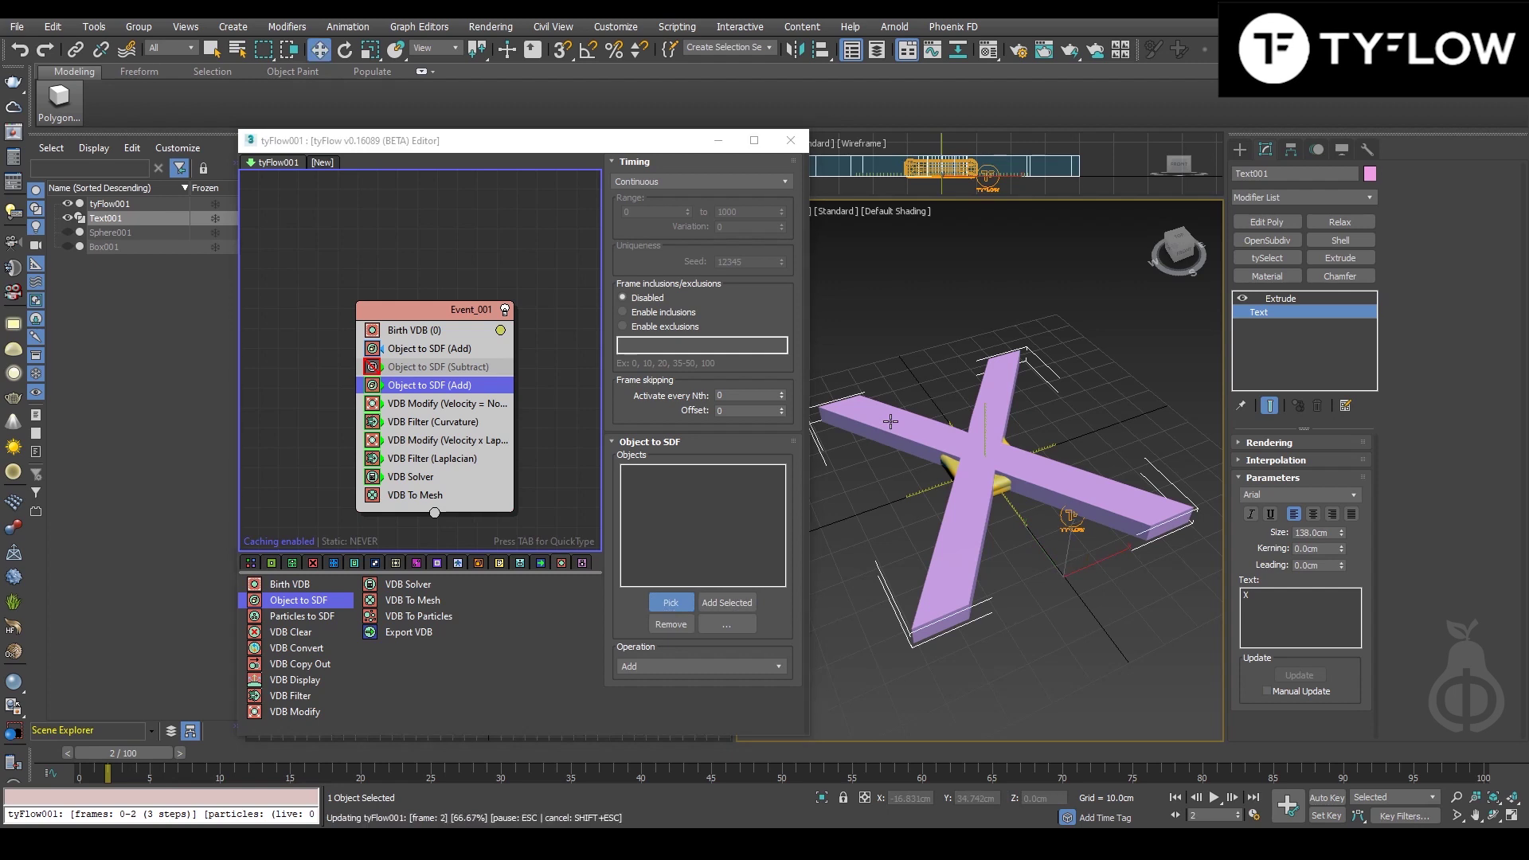
left_click(890, 423)
left_click(69, 217)
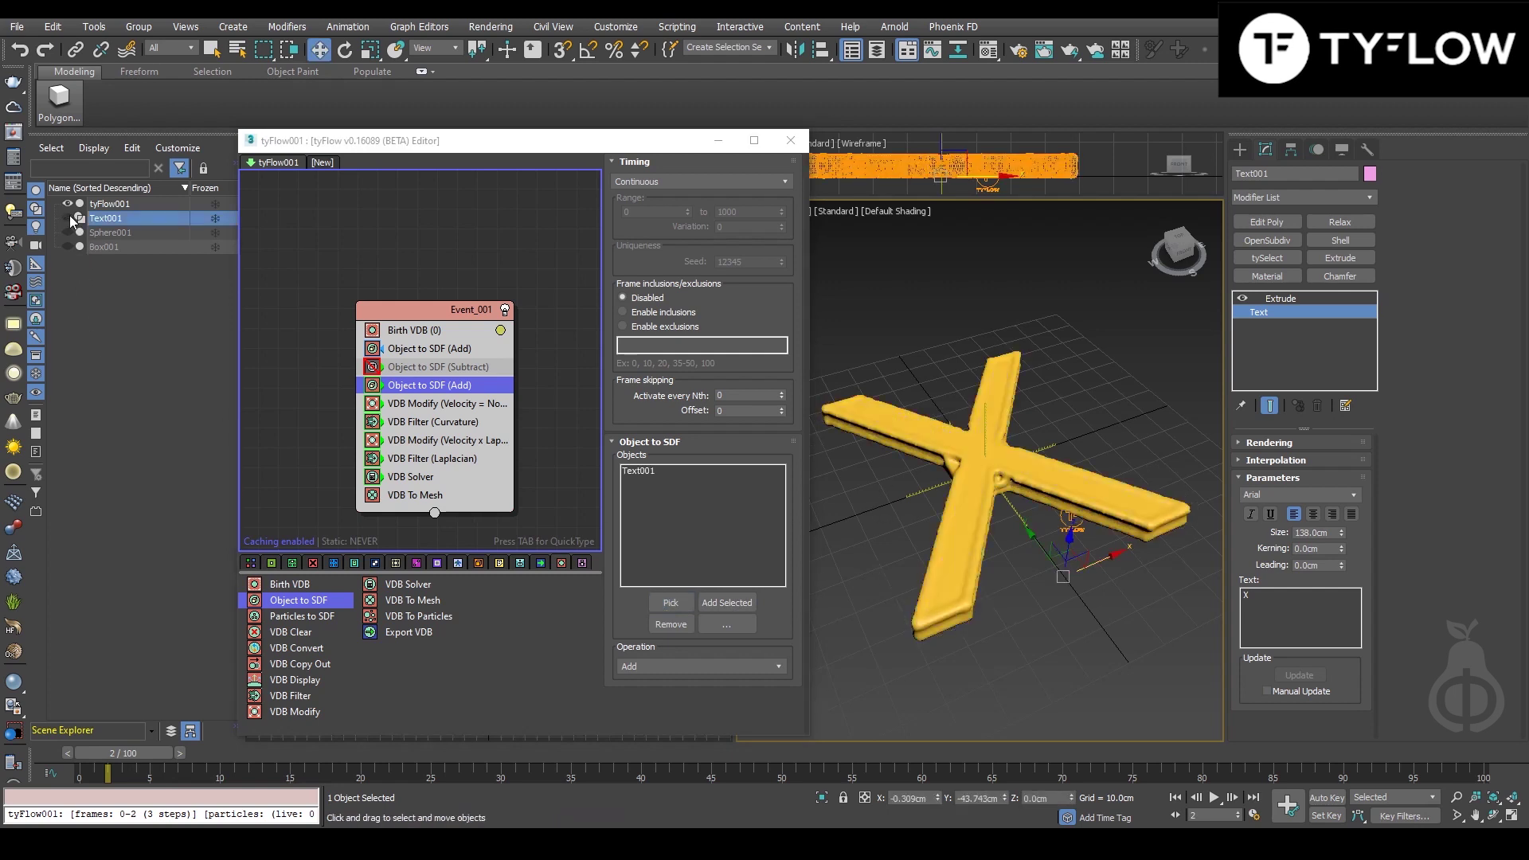
Set the X text's Object to SDF operation to Intersect.
left_click(692, 671)
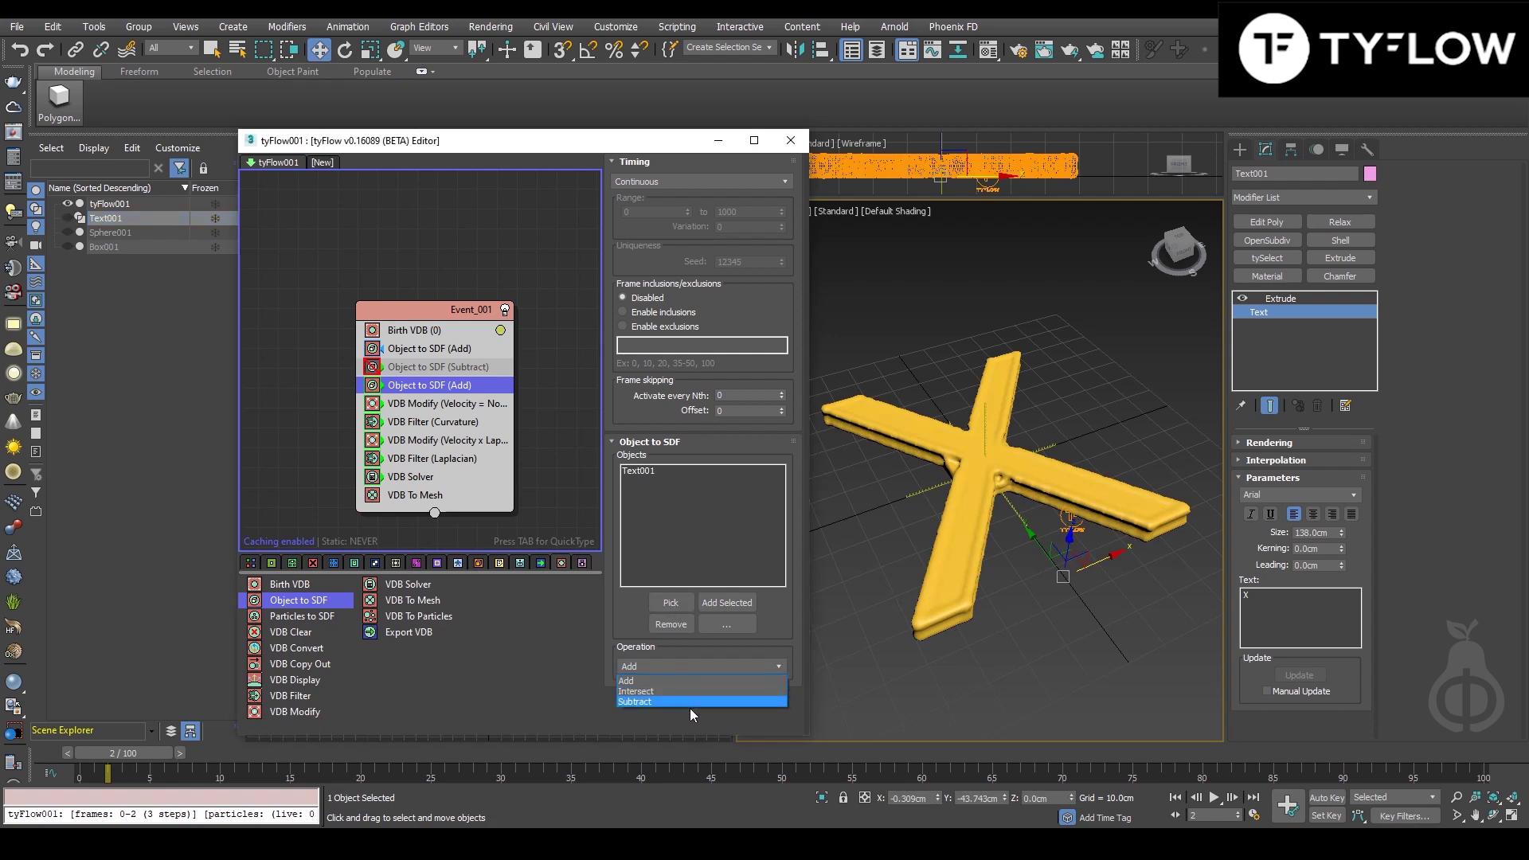
left_click(682, 690)
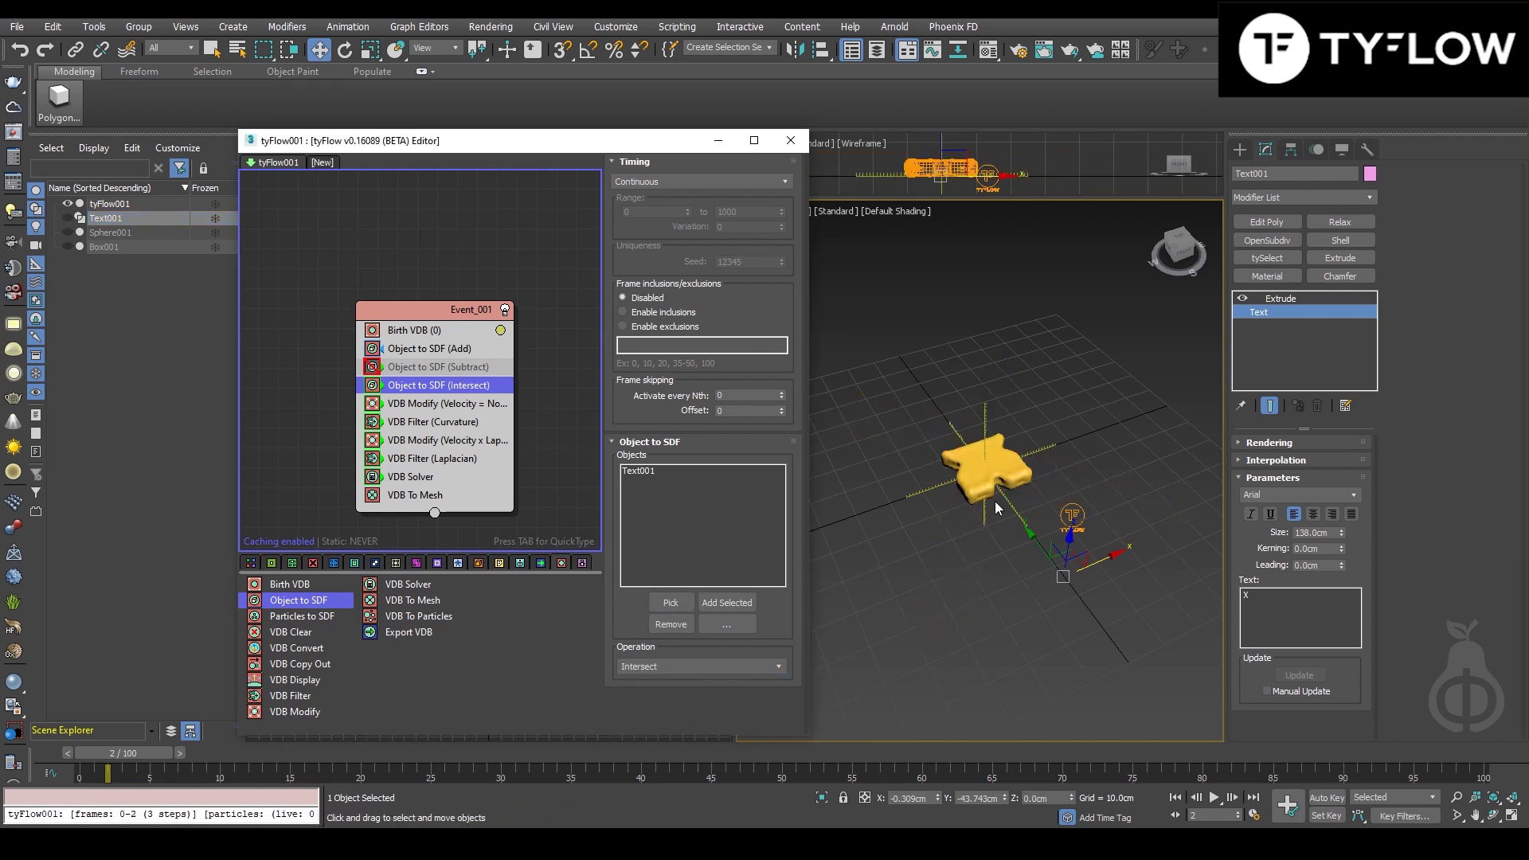
middle_click_drag(996, 500, 1071, 519, "alt")
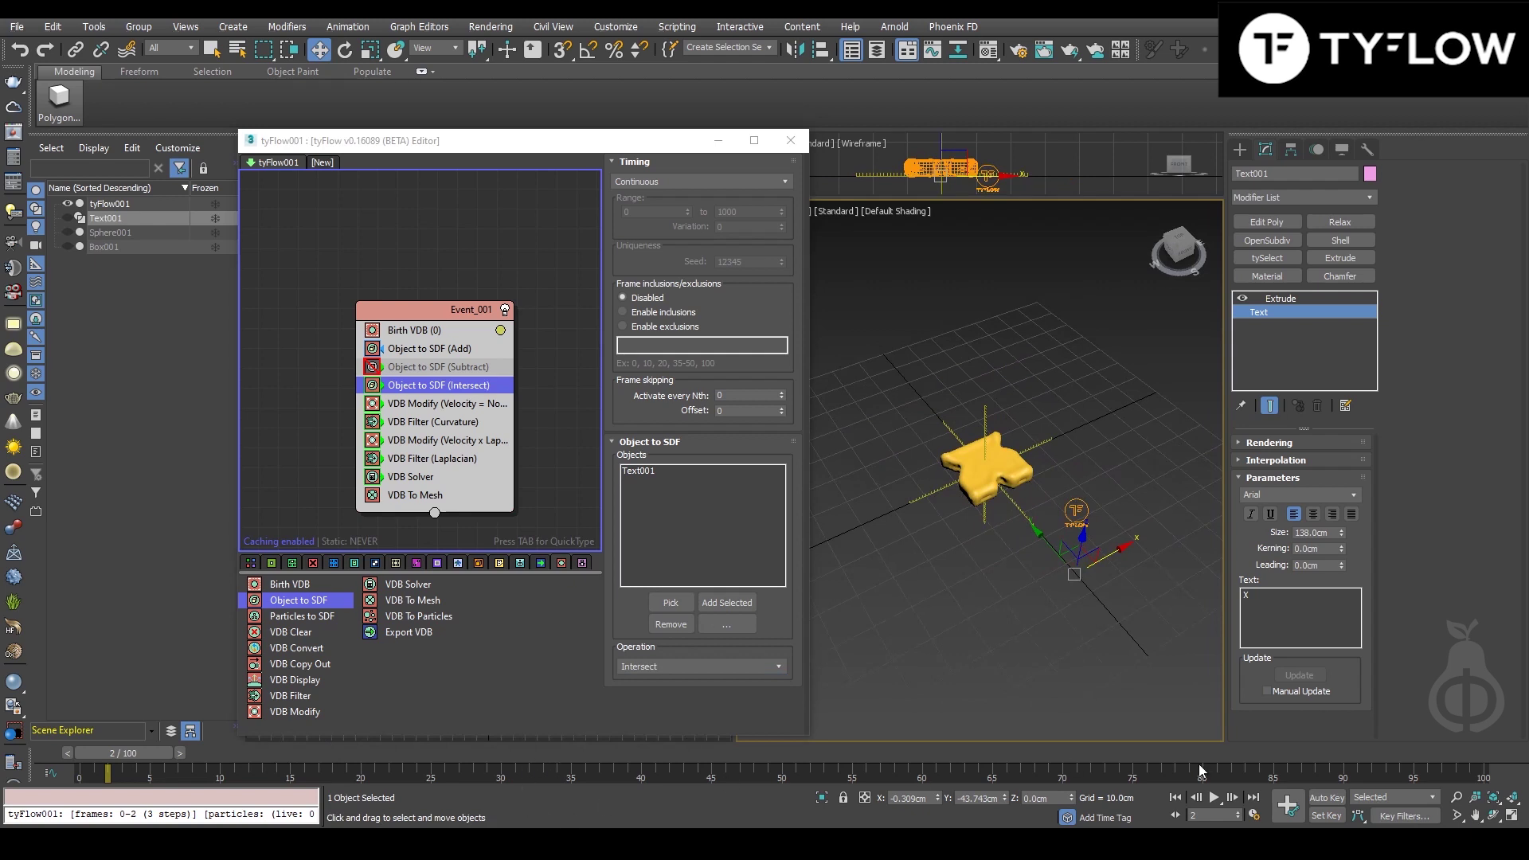
Play the simulation and examine how the growth fills the X shape at frame 100.
left_click(1214, 797)
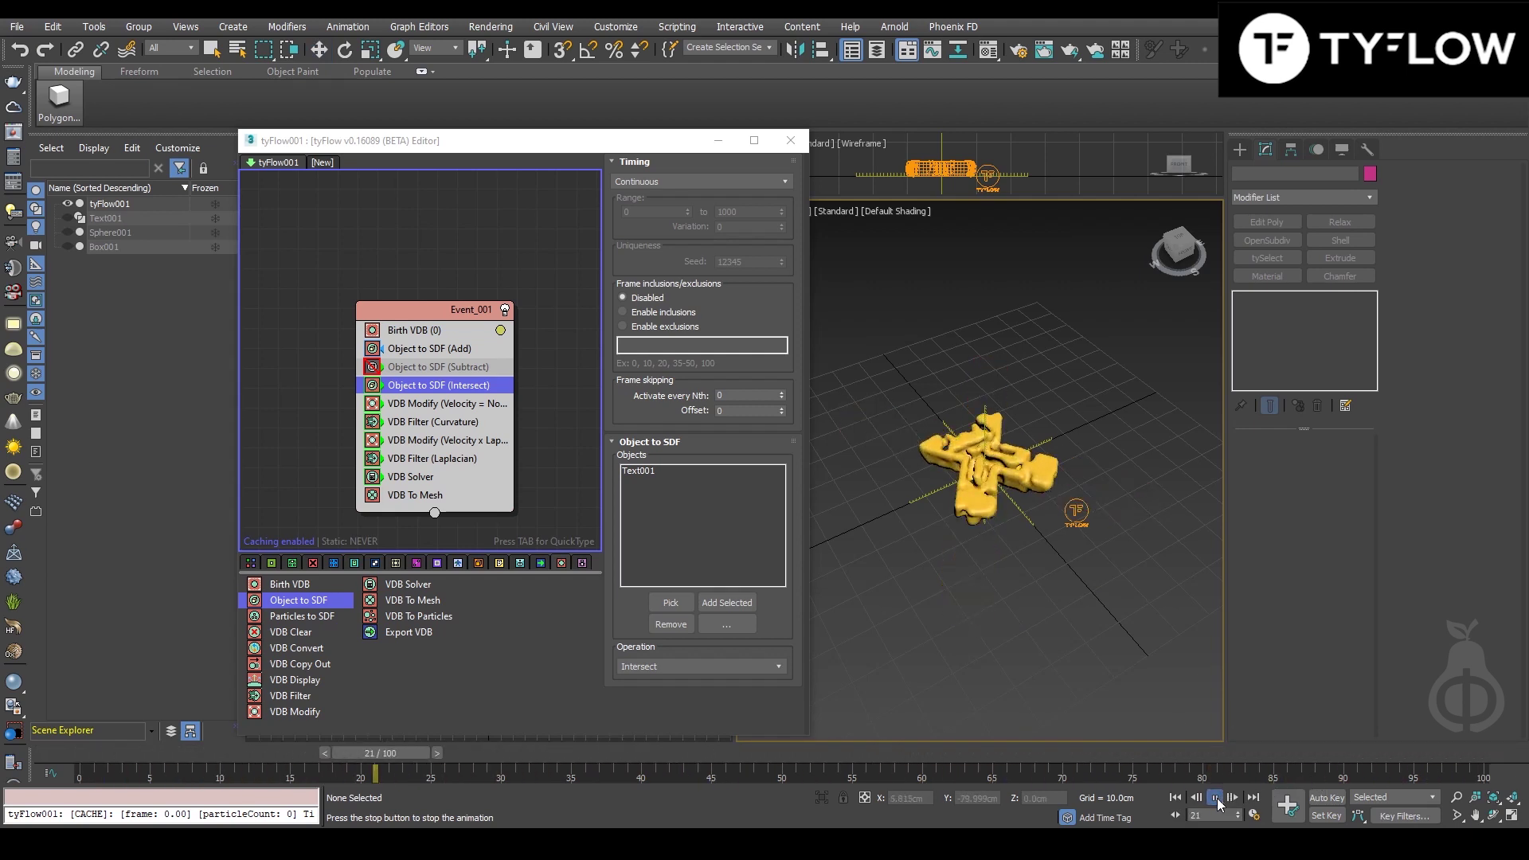
left_click(1215, 798)
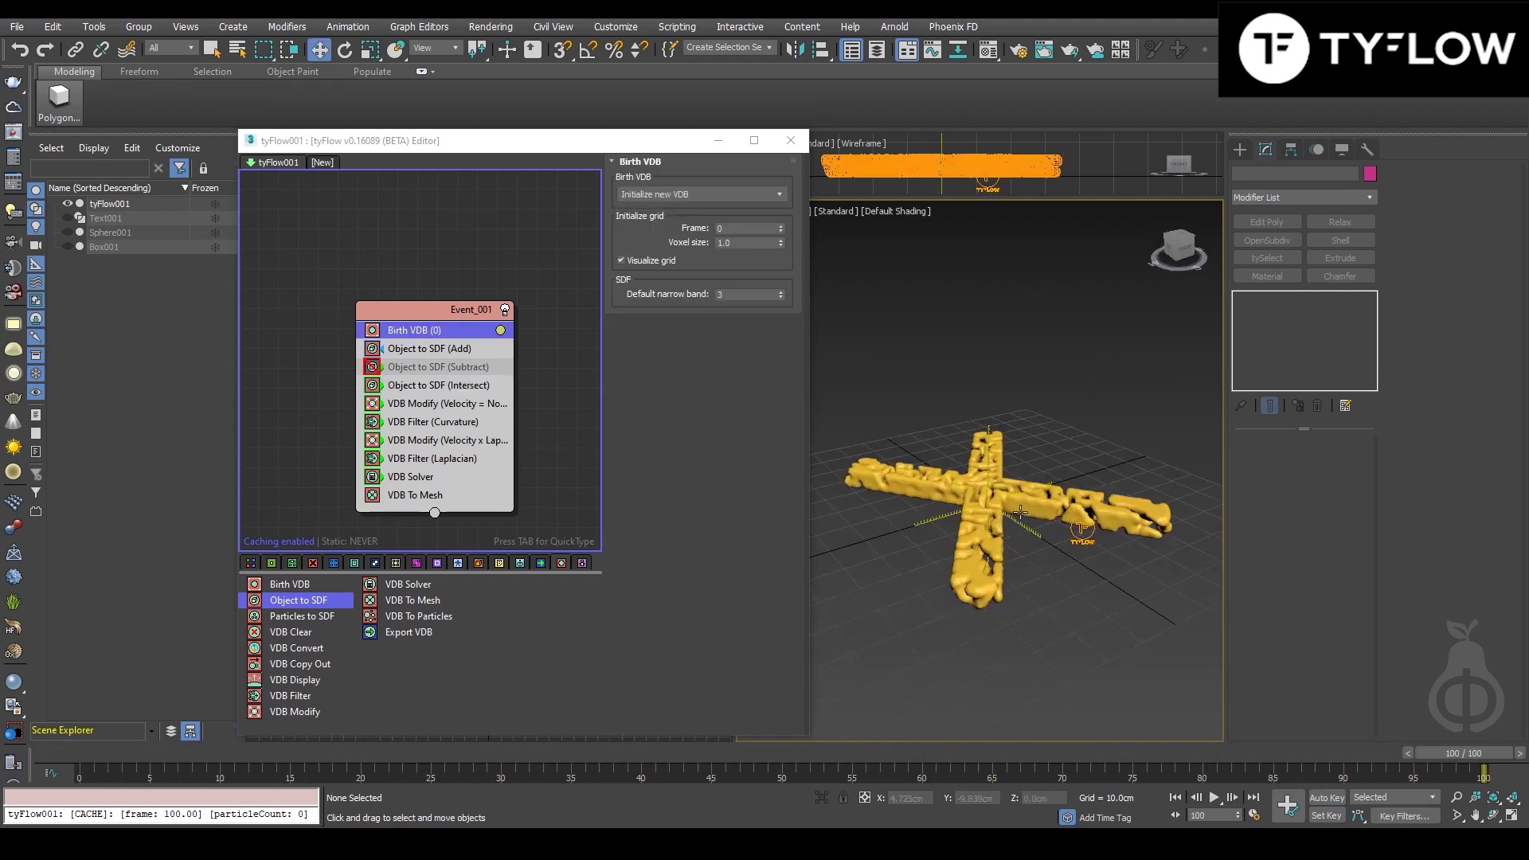
mouse_move(1020, 512)
middle_mouse_down("alt")
mouse_move(1007, 533)
mouse_move(1020, 534)
middle_mouse_up("alt")
scroll(1020, 534, "up", 3)
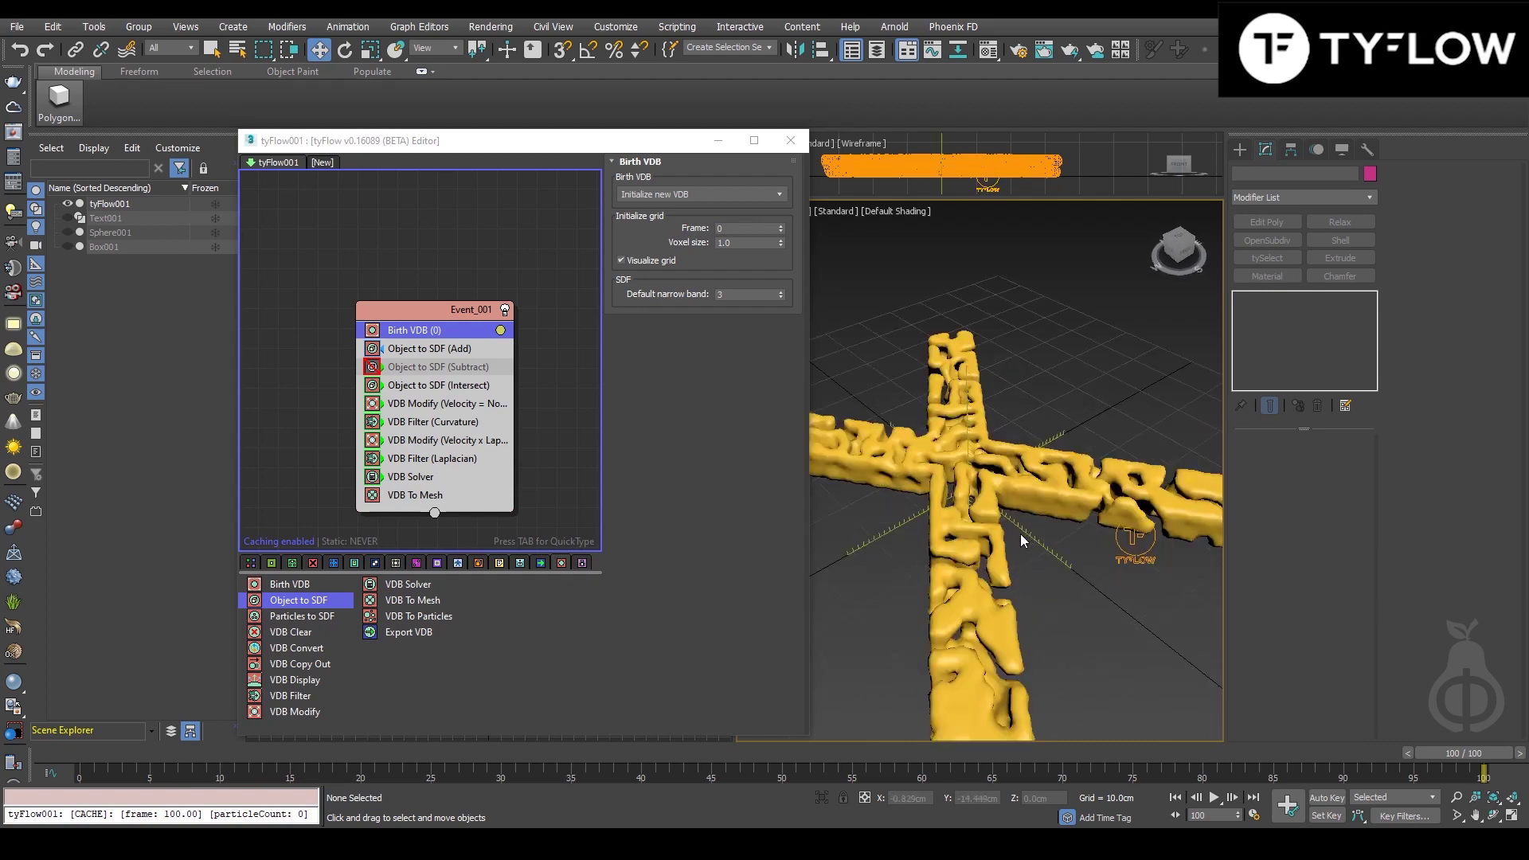
scroll(1020, 534, "down", 3)
Open the settings of the second VDB Modify operator and return the timeline to frame 0.
left_click(390, 440)
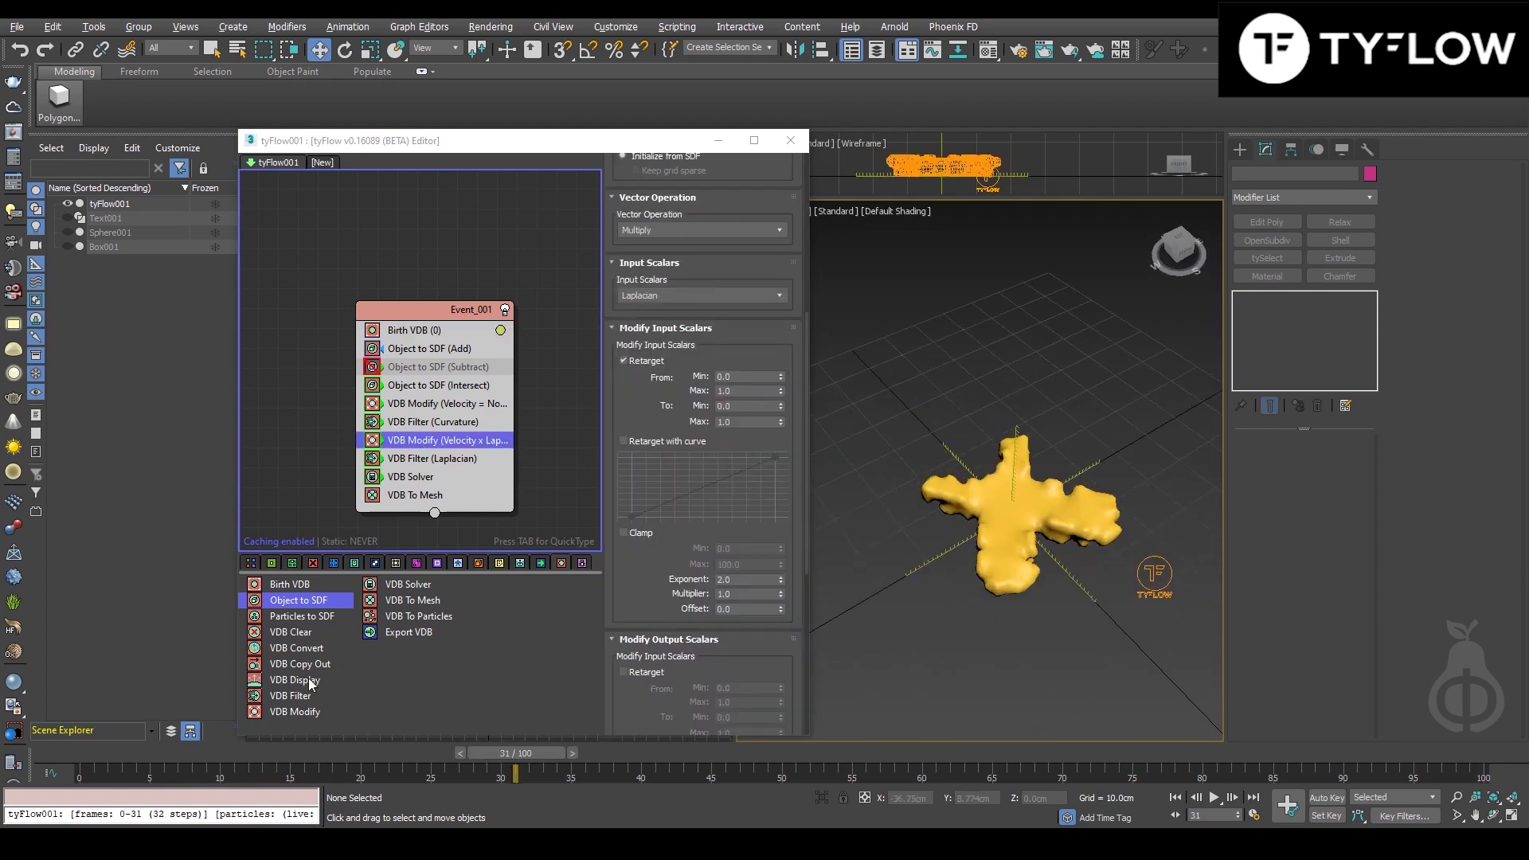
left_click(66, 752)
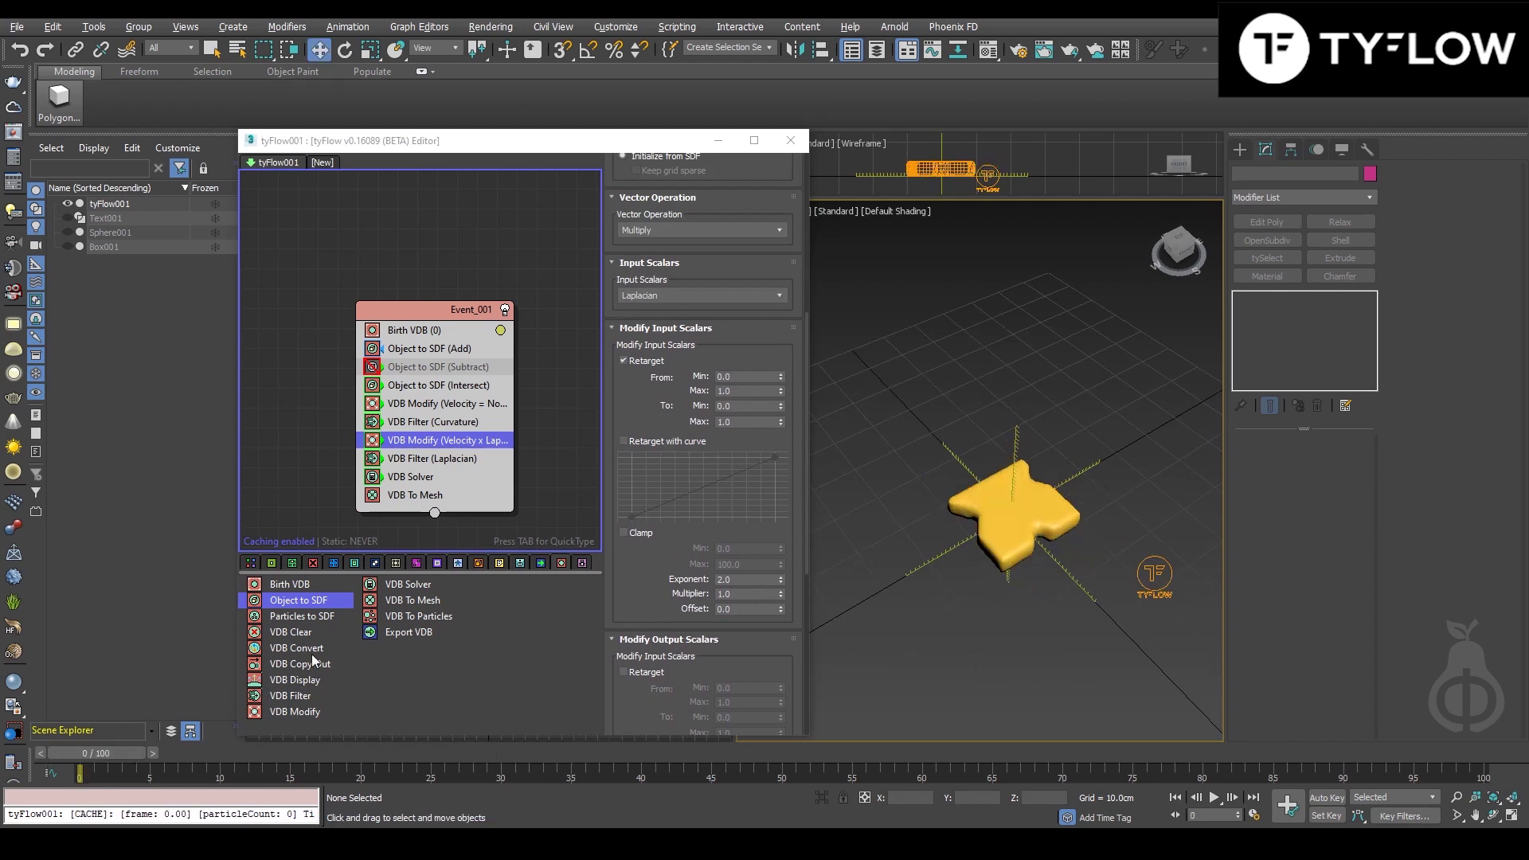